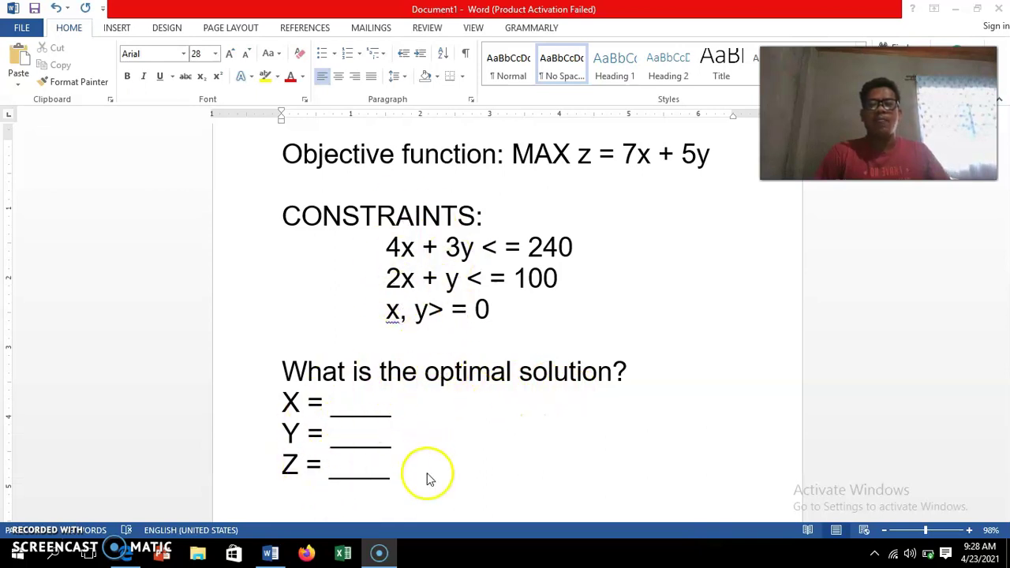
# Minimize the Word problem document and select the QM for Windows V5 desktop shortcut
pyautogui.click(955, 14)
pyautogui.click(313, 129)
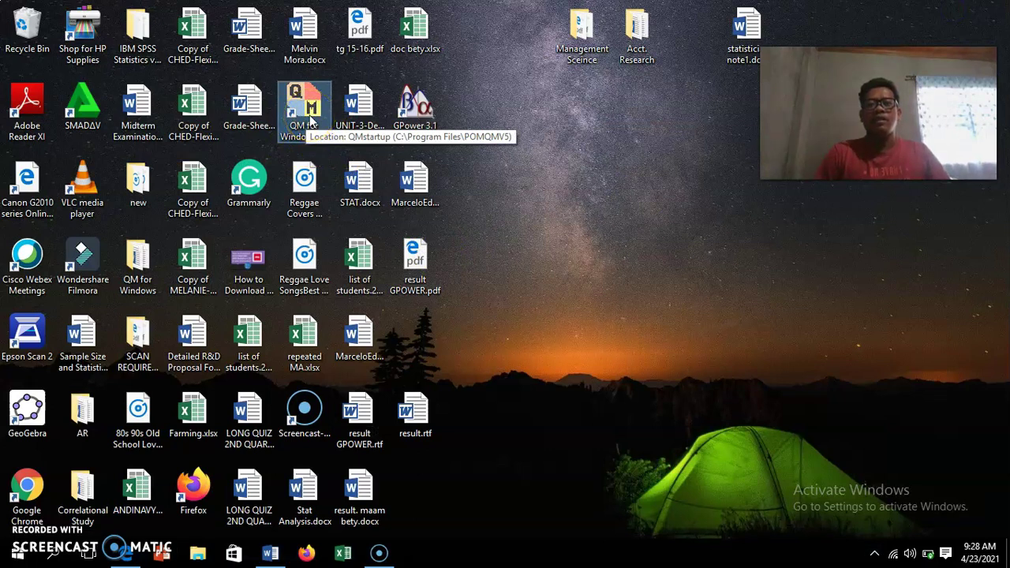
# Launch QM for Windows V5, get past the splash screen, and close the Quick Start Instructions
pyautogui.doubleClick(313, 132)
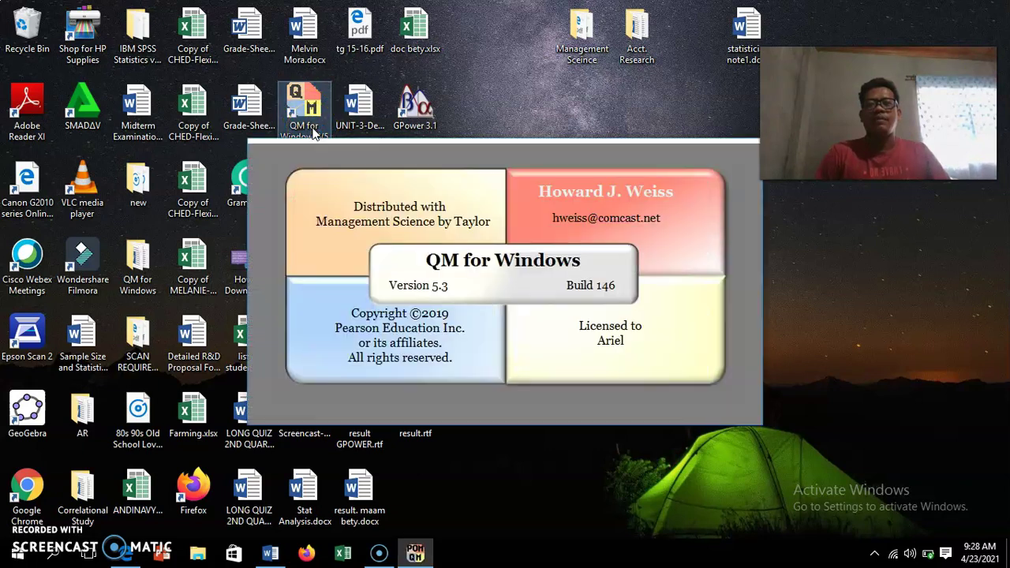
pyautogui.click(530, 357)
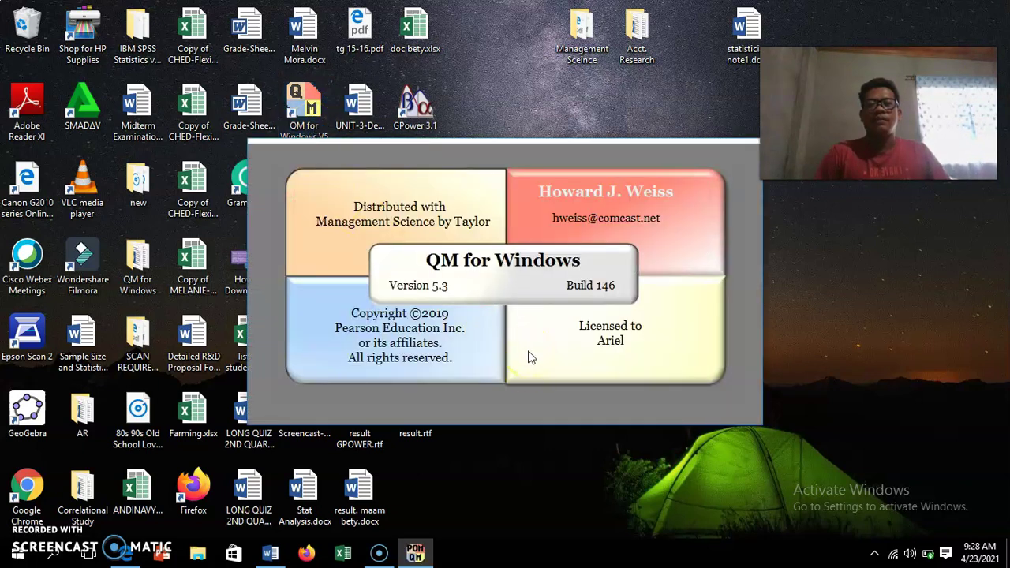
pyautogui.click(529, 347)
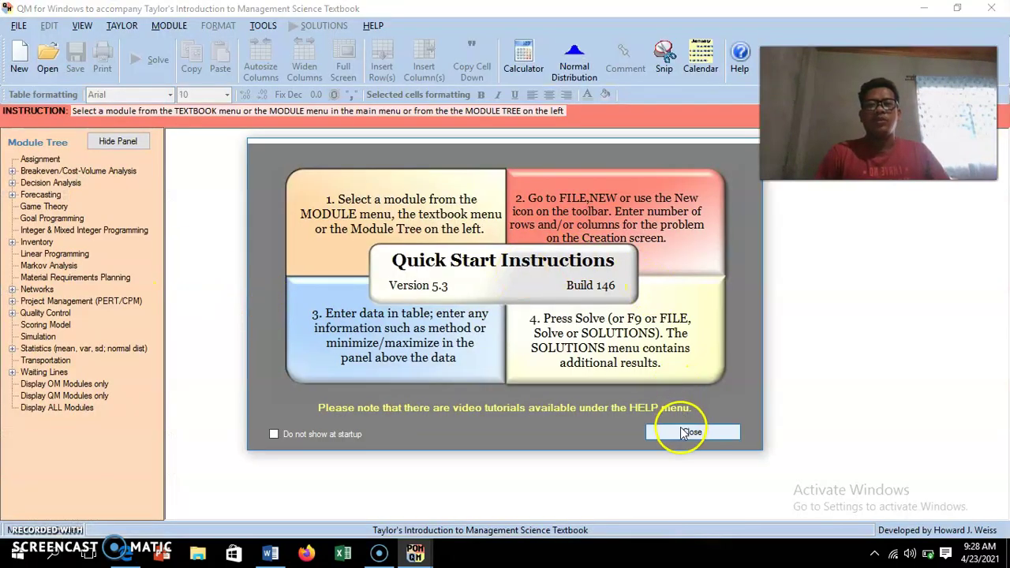
pyautogui.click(690, 432)
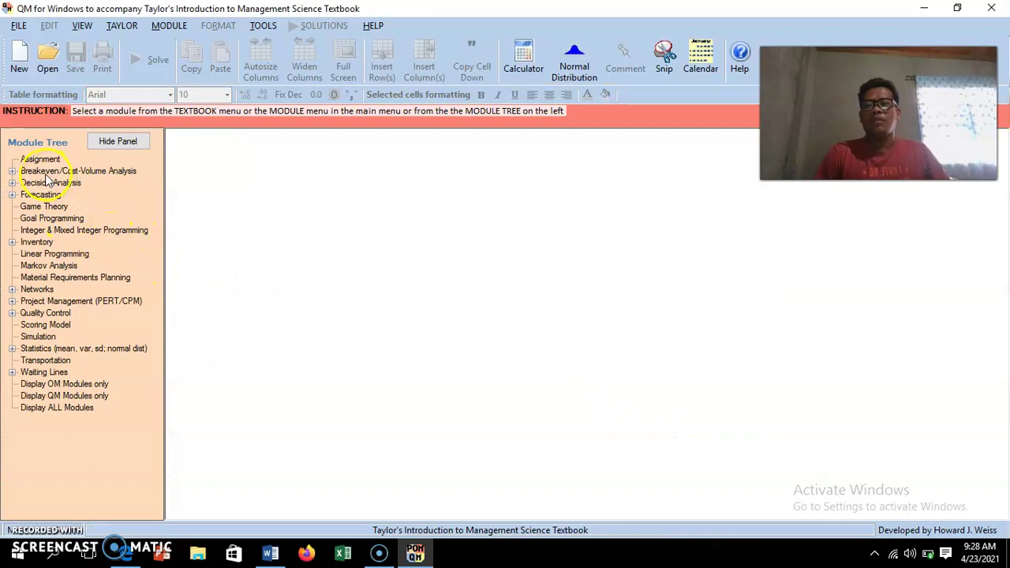
# Start a new Linear Programming problem titled 'Problem 1', checking the Word problem
pyautogui.click(55, 254)
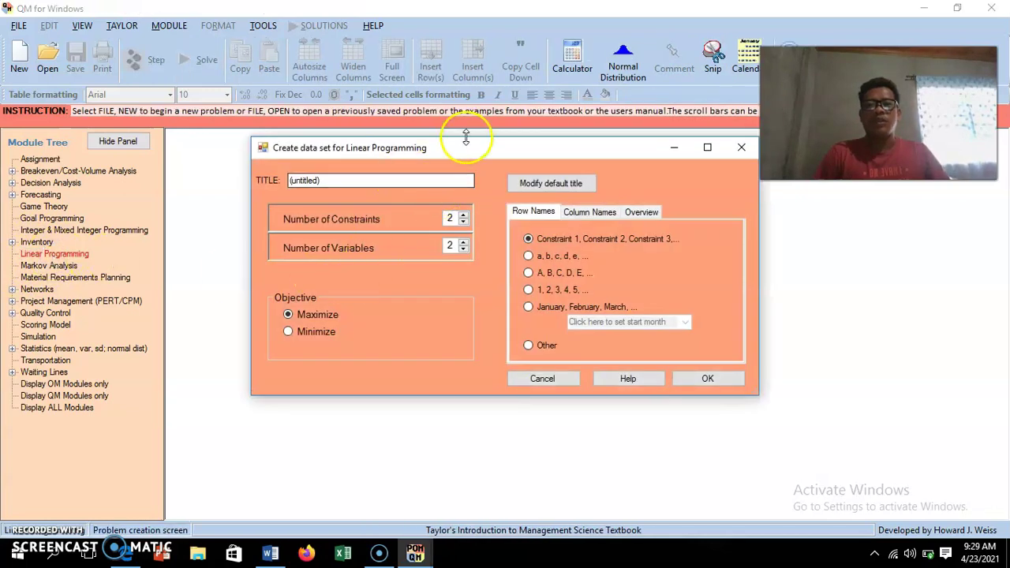
pyautogui.moveTo(466, 154); pyautogui.dragTo(465, 158)
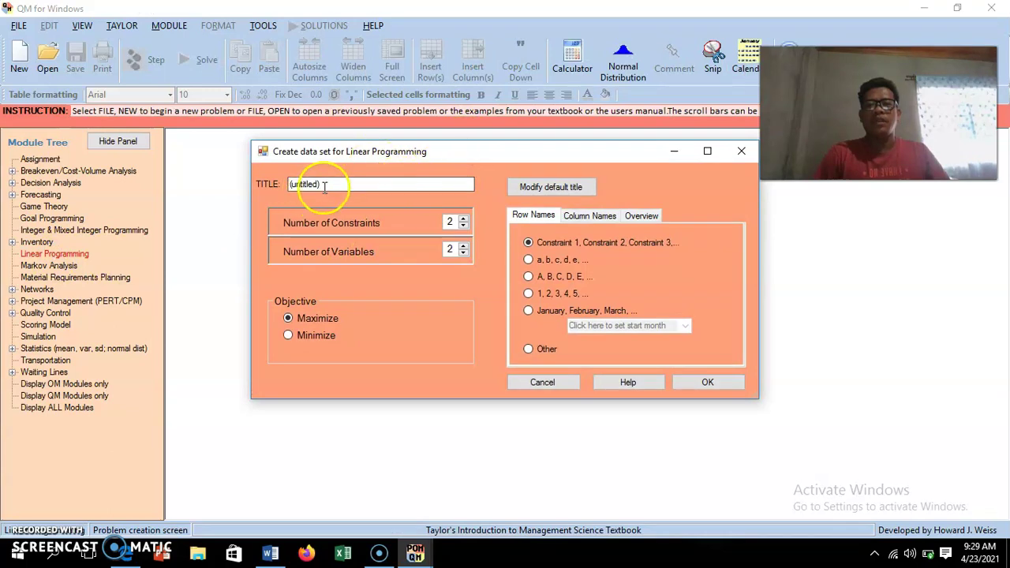
pyautogui.moveTo(327, 184); pyautogui.dragTo(254, 180)
pyautogui.write('Pro')
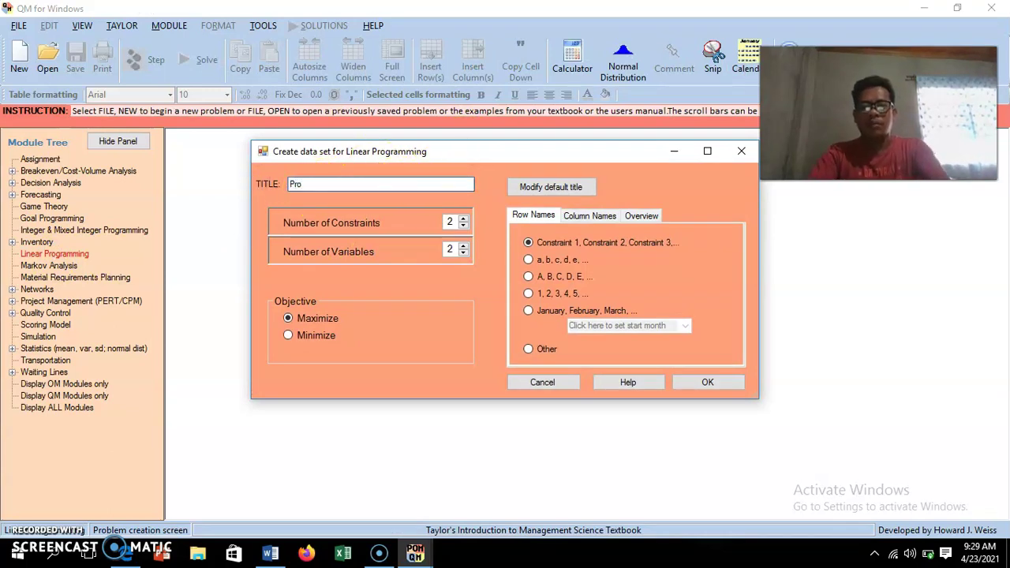
pyautogui.write('blem 1')
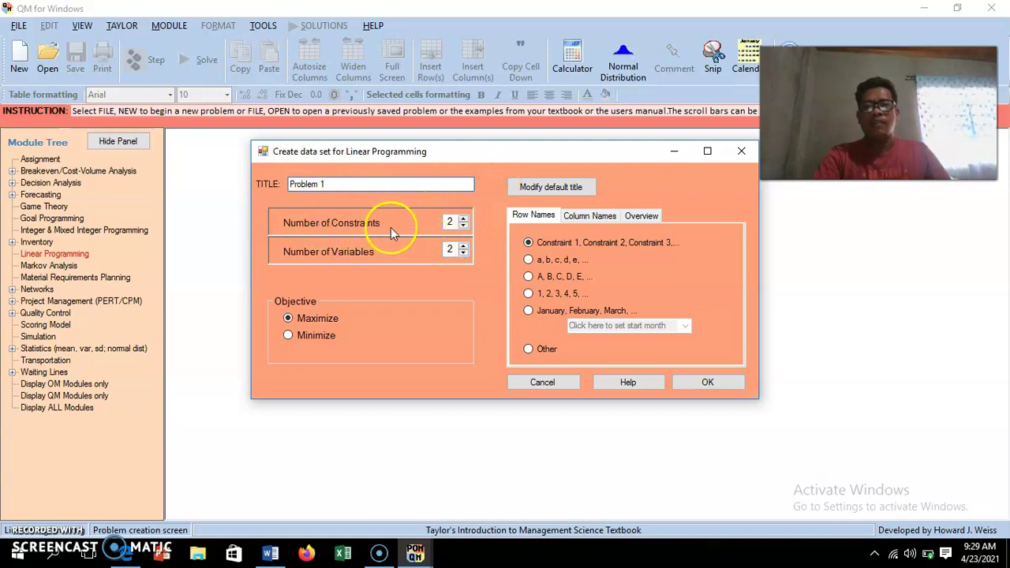
pyautogui.click(270, 552)
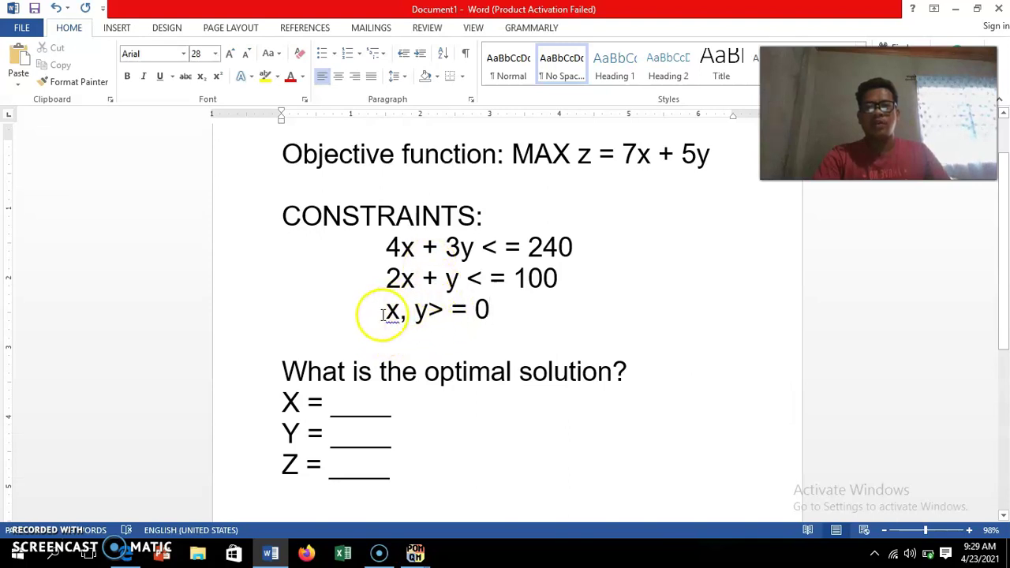
pyautogui.click(270, 552)
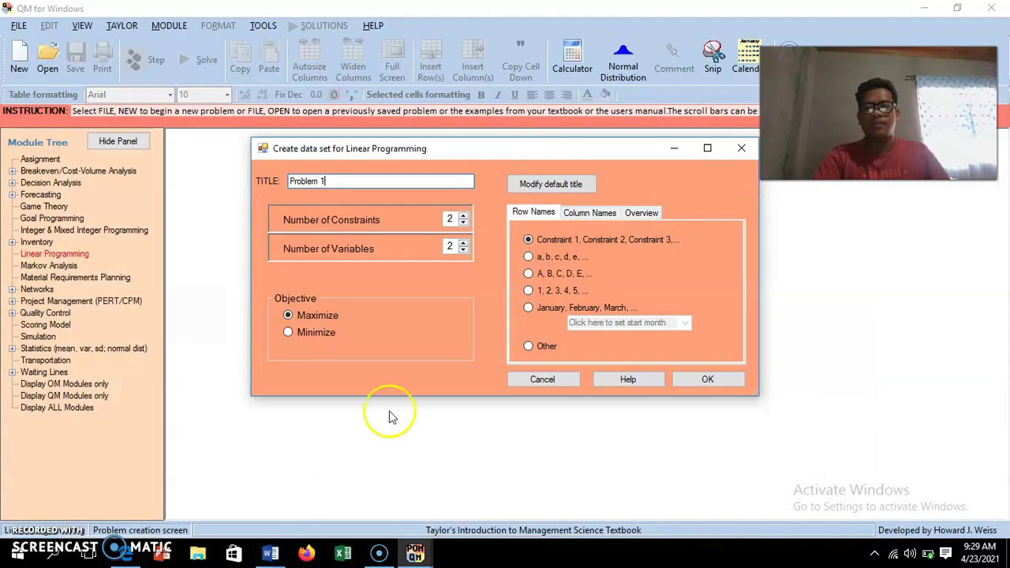
# Set 4 constraints, keep the Maximize objective, and create the data table
pyautogui.click(463, 216)
pyautogui.click(463, 216)
pyautogui.click(398, 270)
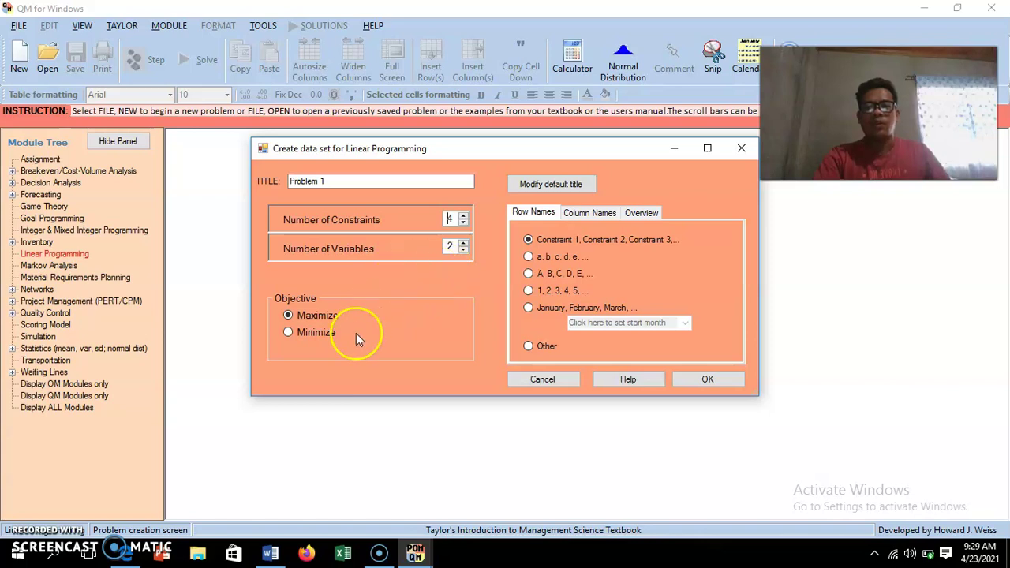
pyautogui.click(321, 337)
pyautogui.click(319, 314)
pyautogui.click(325, 332)
pyautogui.click(322, 312)
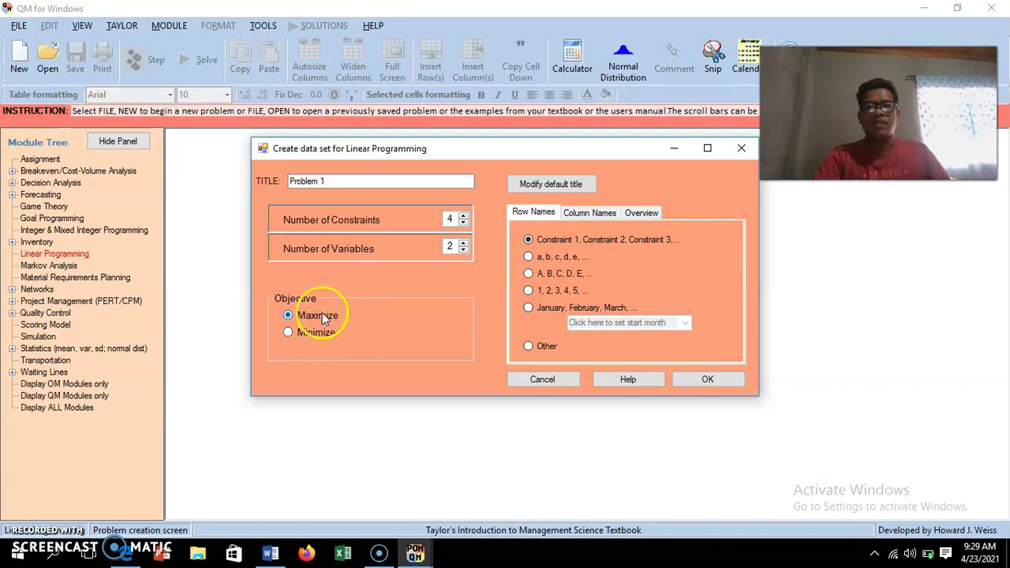
pyautogui.click(707, 380)
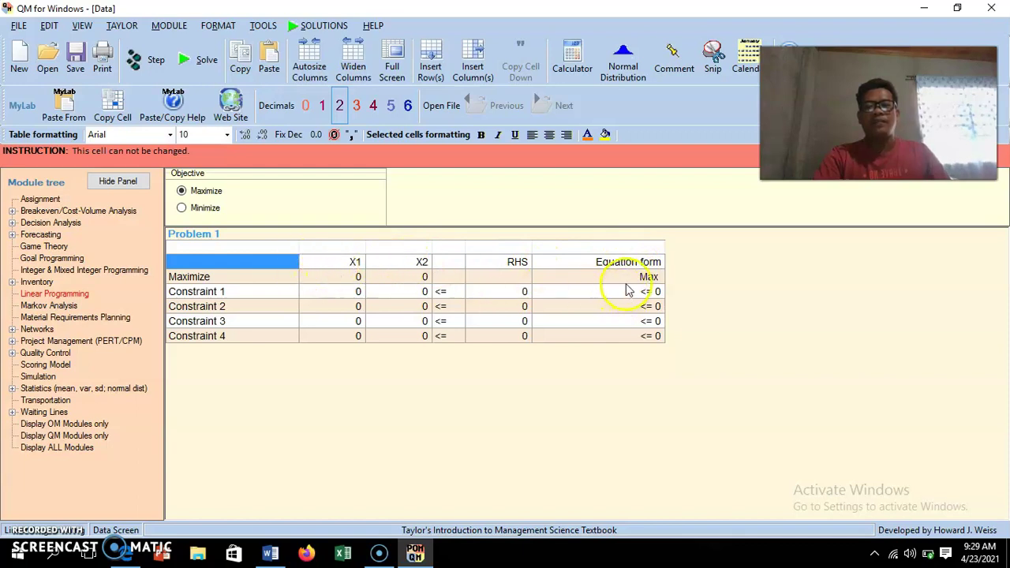
# Rename the X1 and X2 variable columns to X and Y, then view the Word problem
pyautogui.click(265, 278)
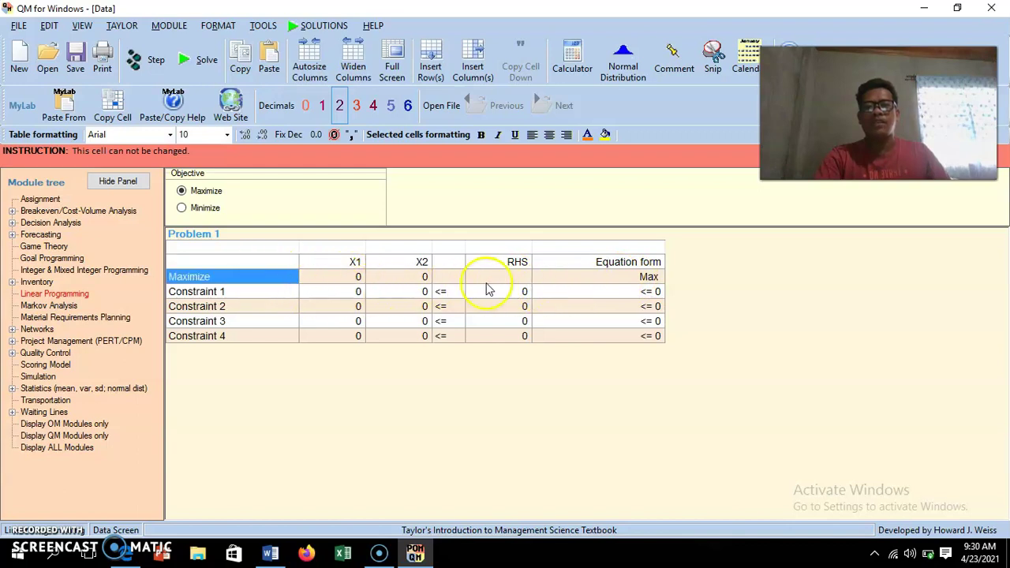
pyautogui.click(355, 265)
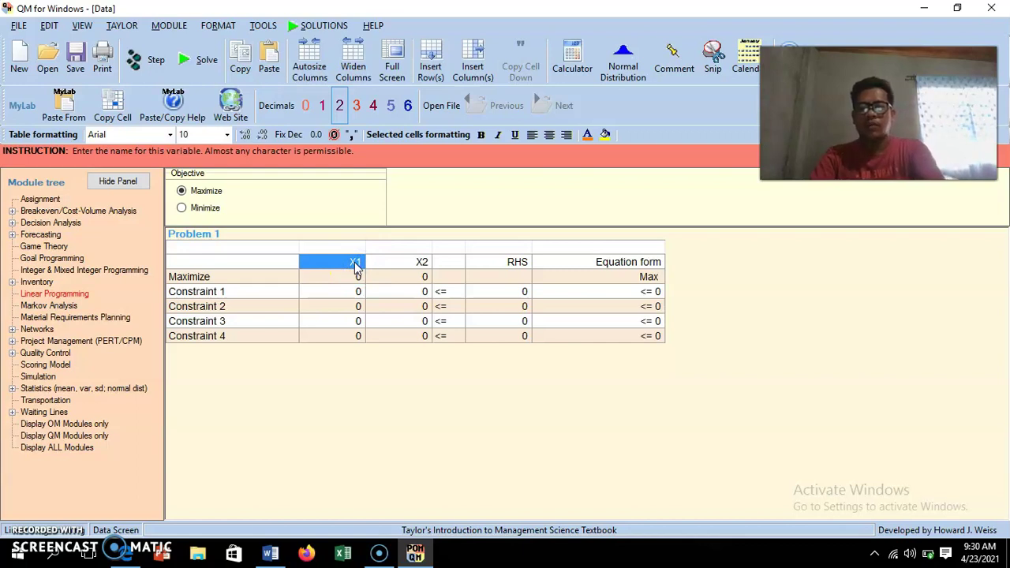
pyautogui.write('X1')
pyautogui.press('Return')
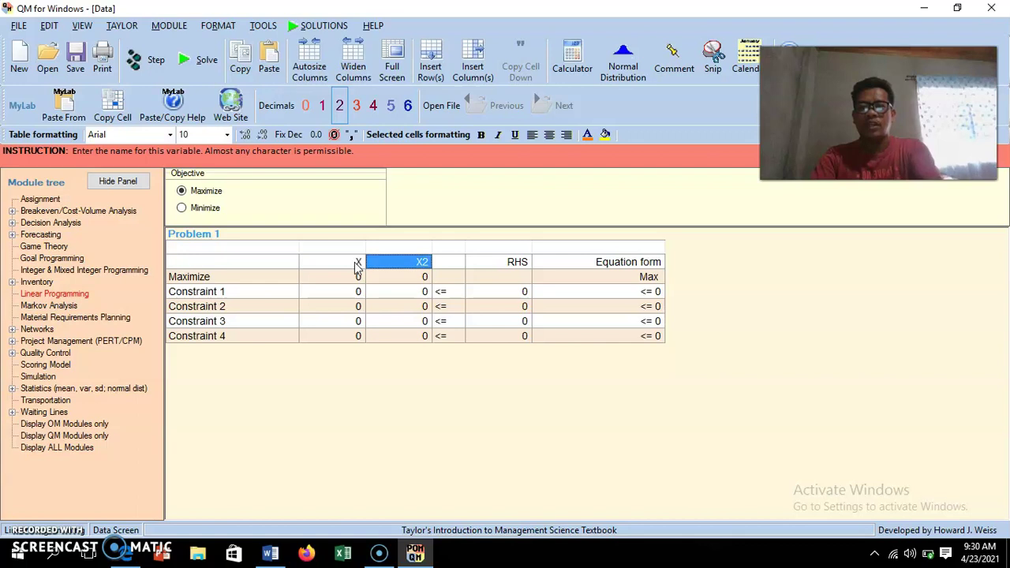
pyautogui.write('Y')
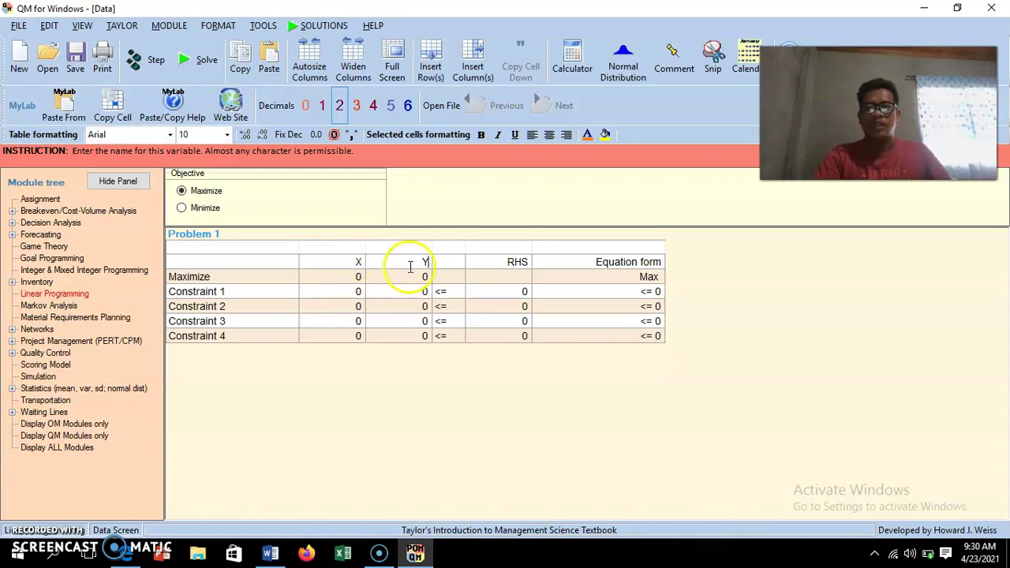
pyautogui.click(358, 281)
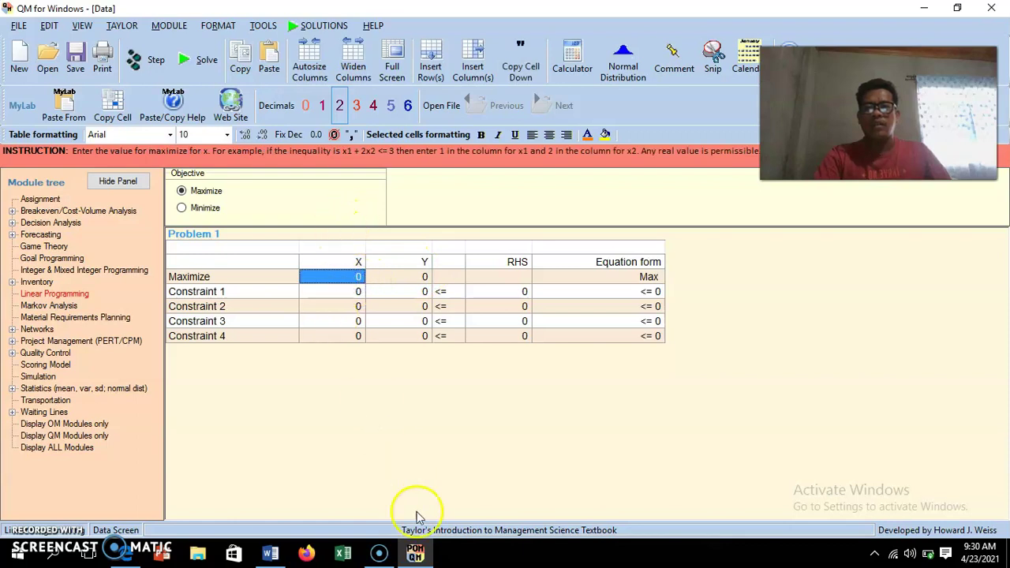
pyautogui.click(271, 555)
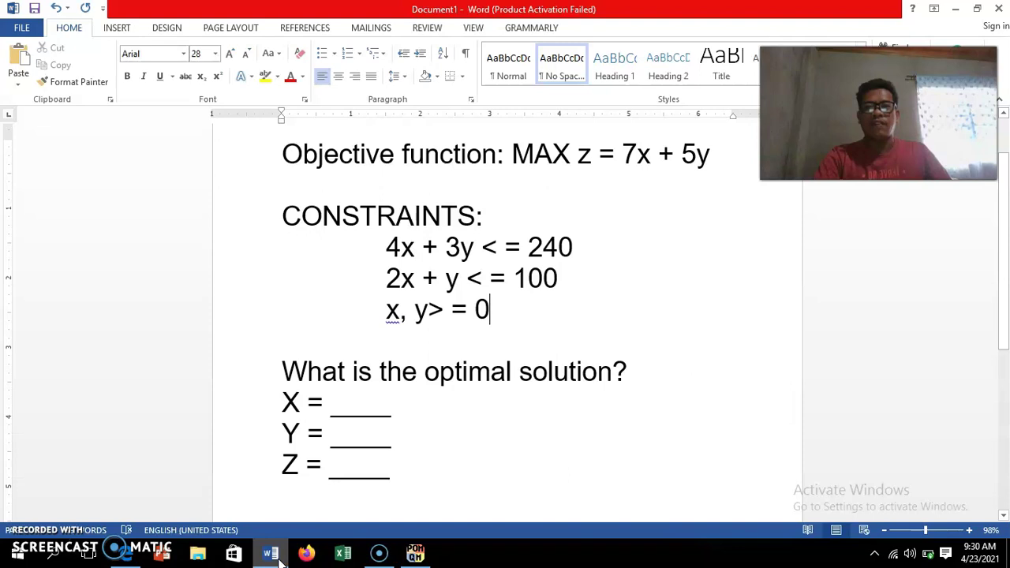
# Enter 5 and 7 as the Maximize row's X and Y coefficients after reviewing Word
pyautogui.click(272, 555)
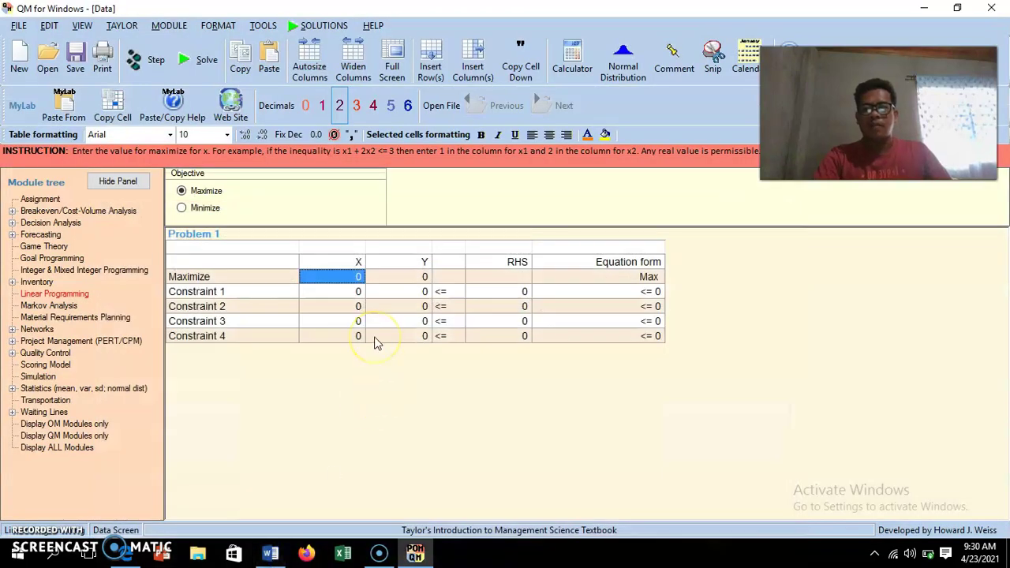
pyautogui.click(271, 555)
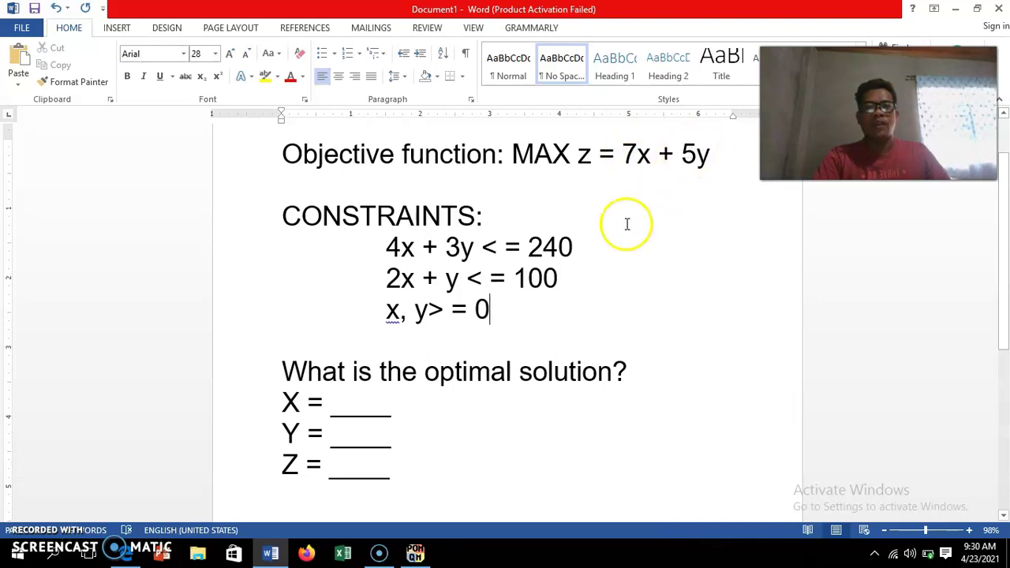
pyautogui.click(271, 553)
pyautogui.click(347, 278)
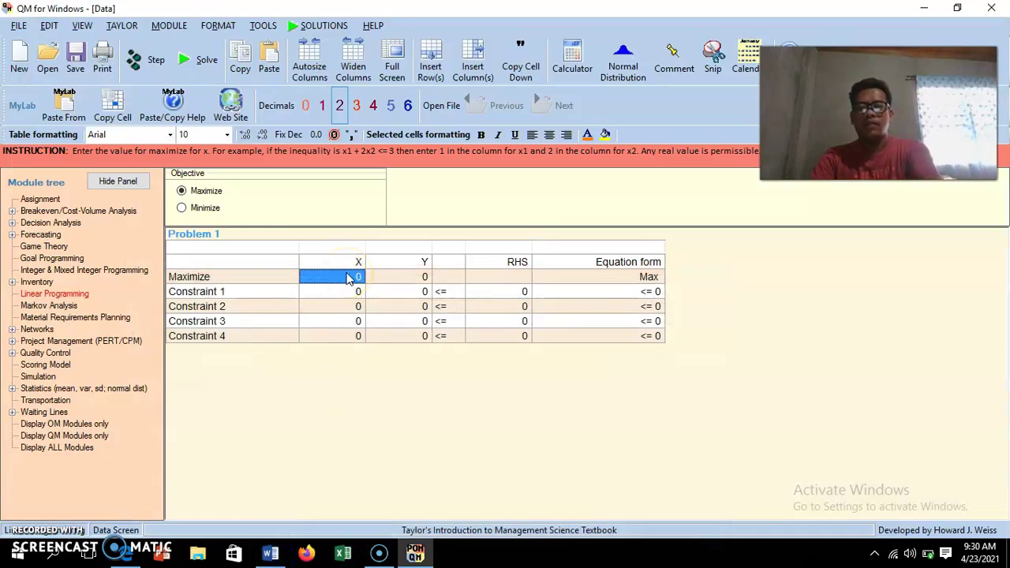
pyautogui.write('5')
pyautogui.press('Tab')
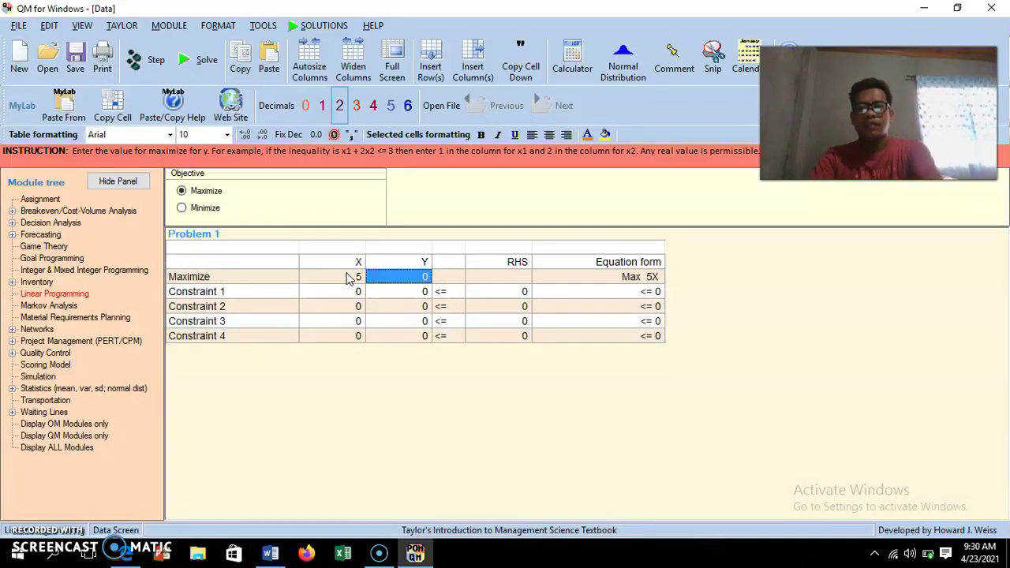
pyautogui.write('7')
pyautogui.press('Tab')
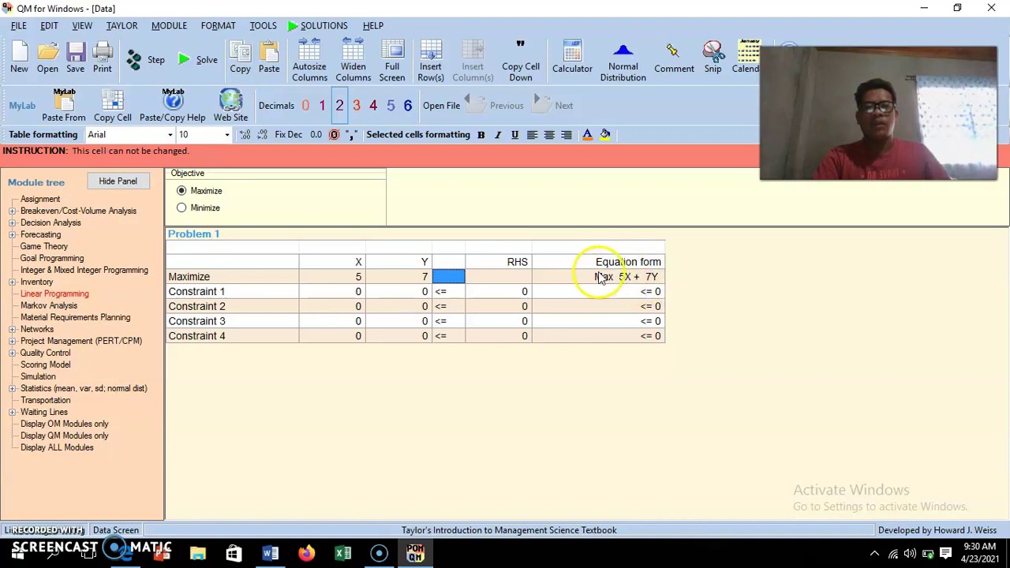
# Correct the objective's X coefficient to 7 after rechecking the Word problem
pyautogui.click(355, 290)
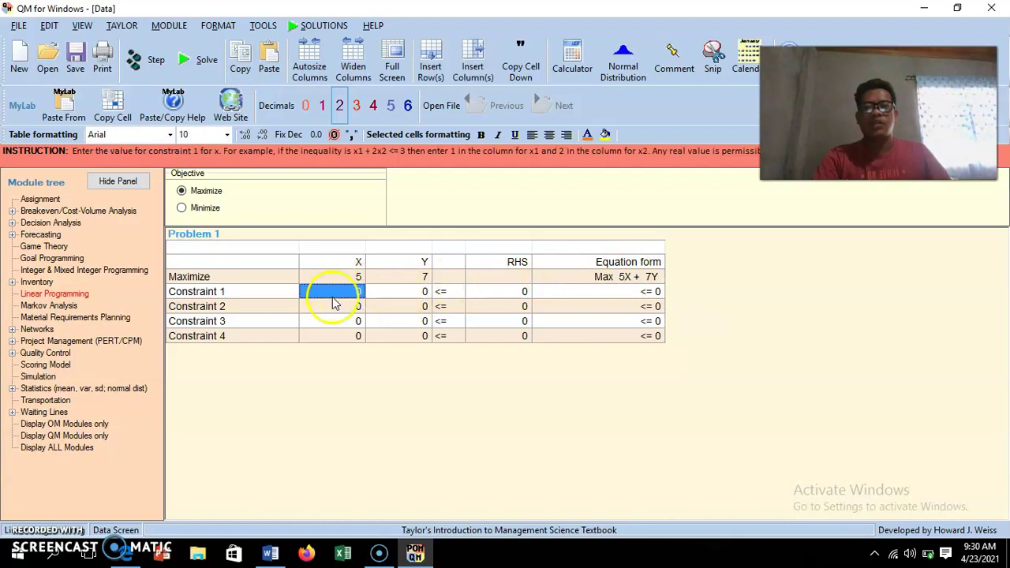
pyautogui.click(273, 557)
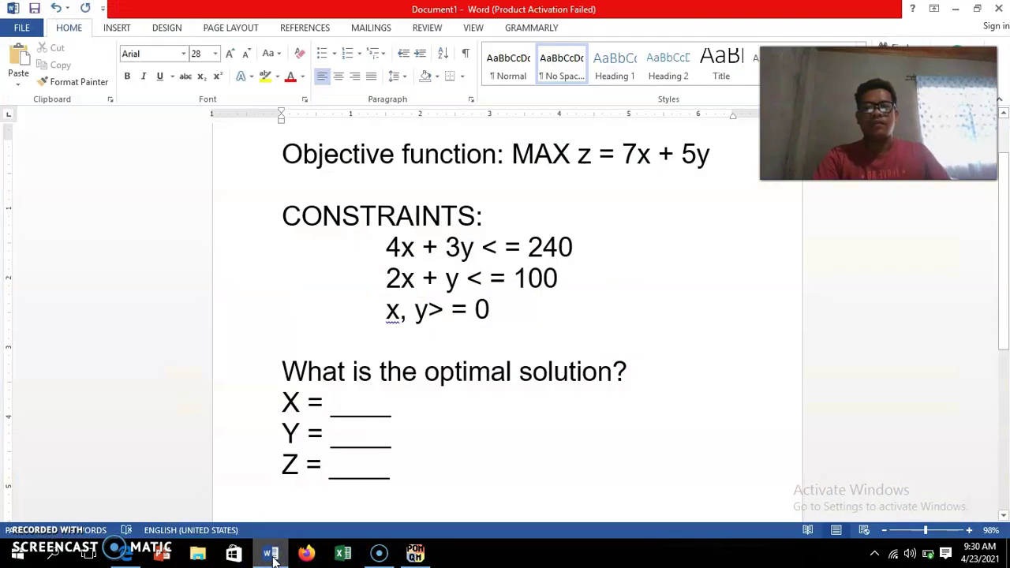
pyautogui.click(273, 557)
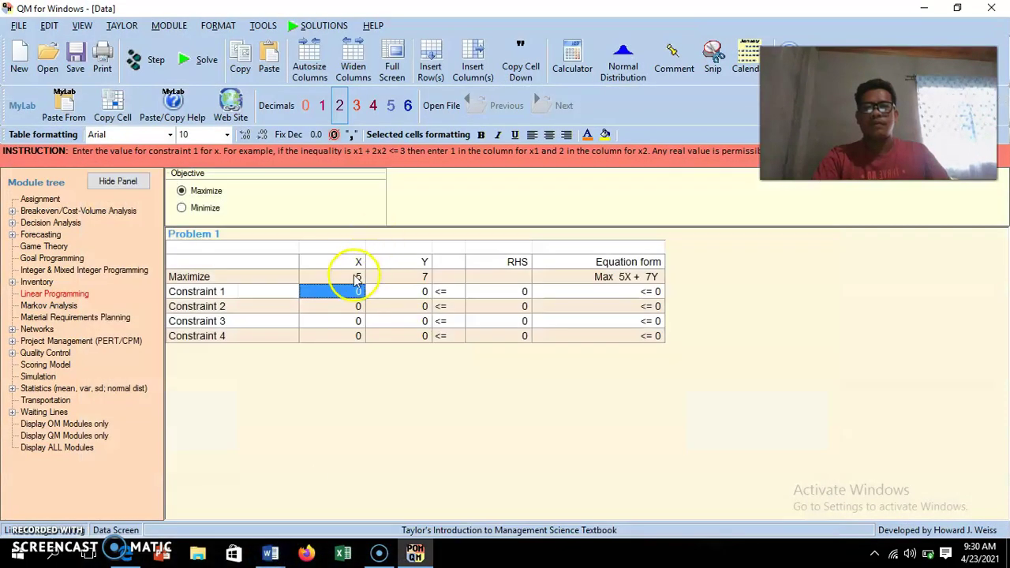
pyautogui.click(356, 277)
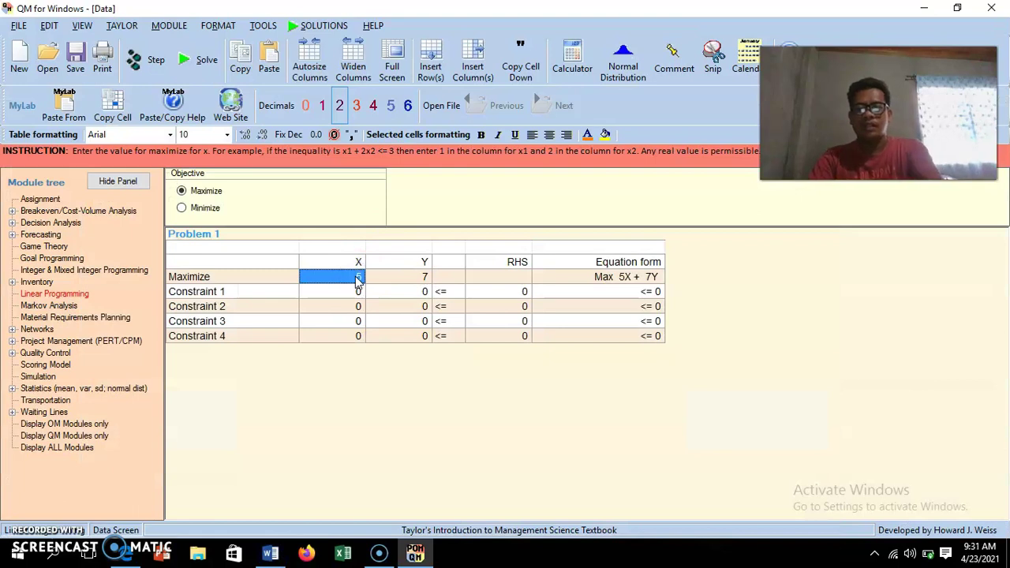
pyautogui.write('7')
pyautogui.press('Tab')
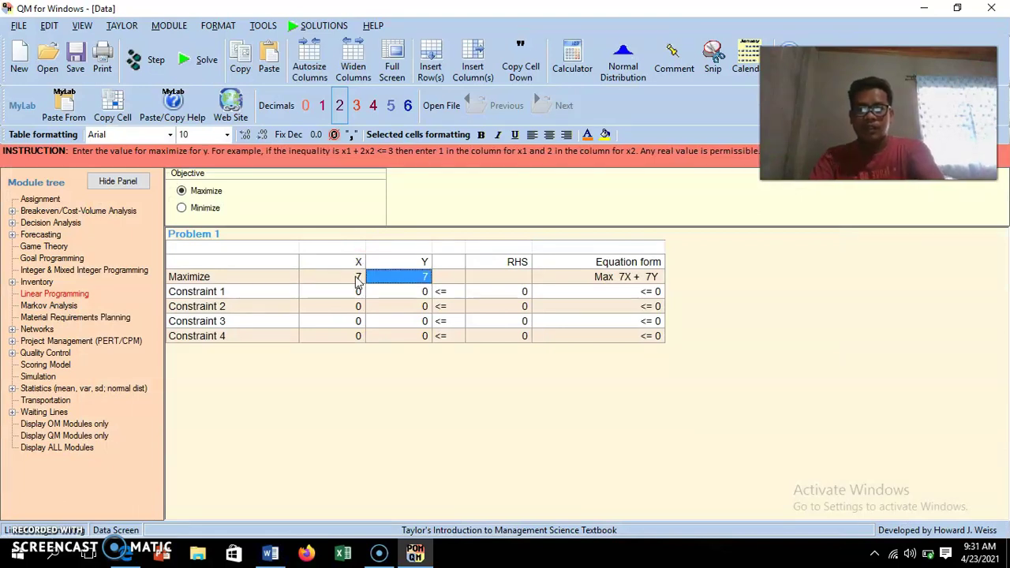
# Set the objective's Y coefficient to 5 and review the constraints in Word
pyautogui.write('5')
pyautogui.click(368, 292)
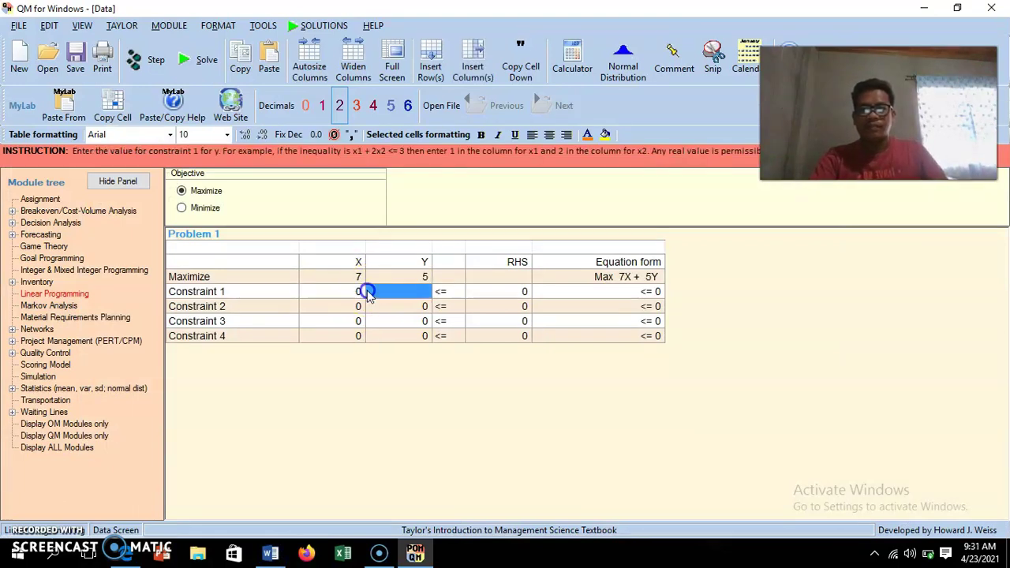
pyautogui.click(340, 293)
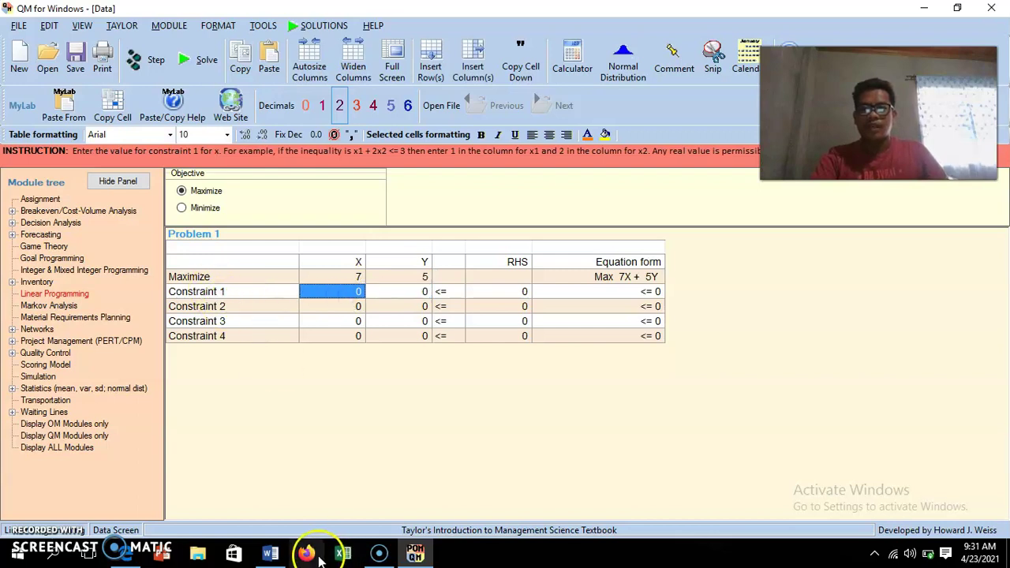
pyautogui.click(272, 555)
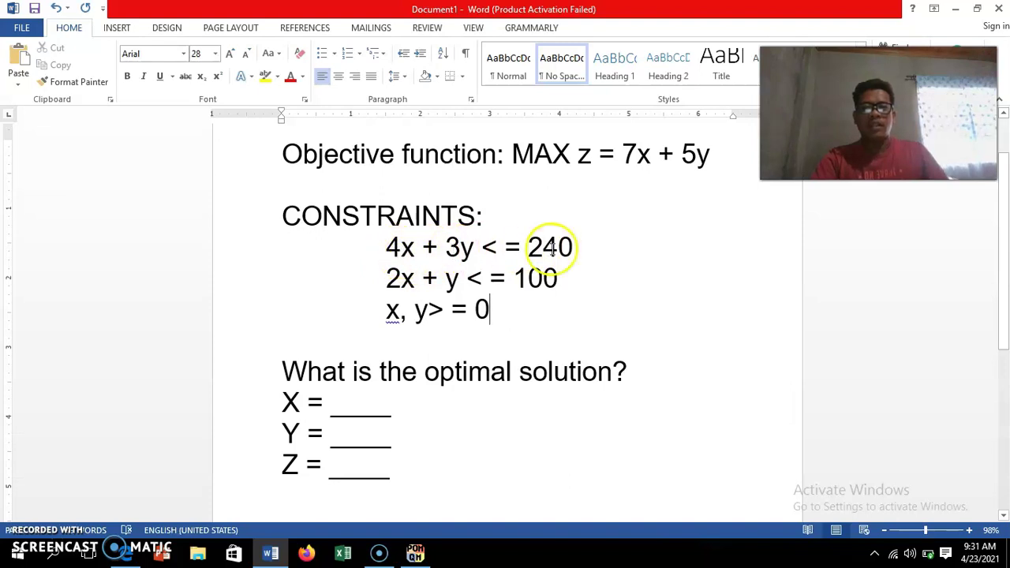
pyautogui.click(415, 552)
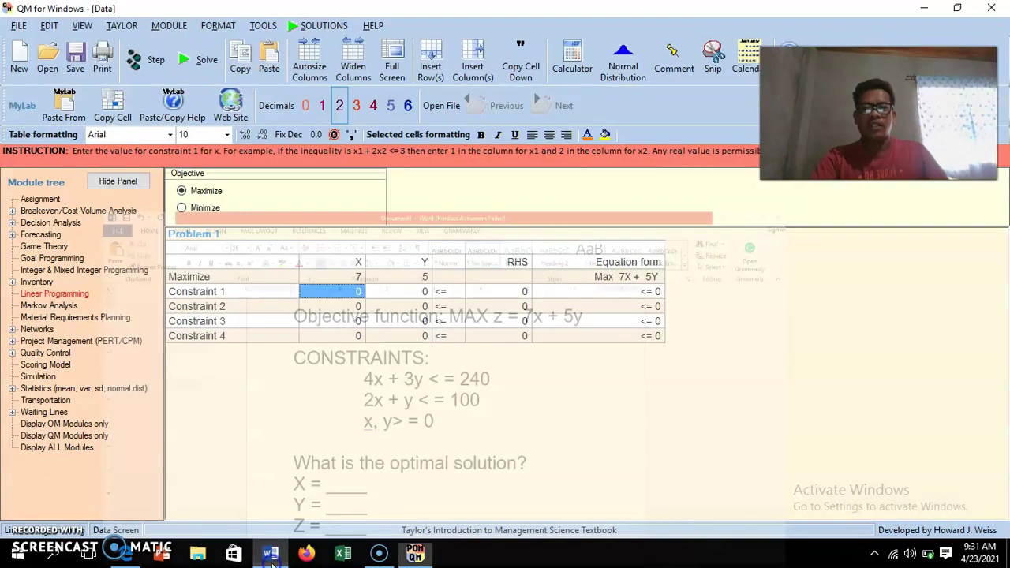
# Enter Constraint 1 coefficients 4 and 3 with right-hand side 240
pyautogui.write('4')
pyautogui.press('Tab')
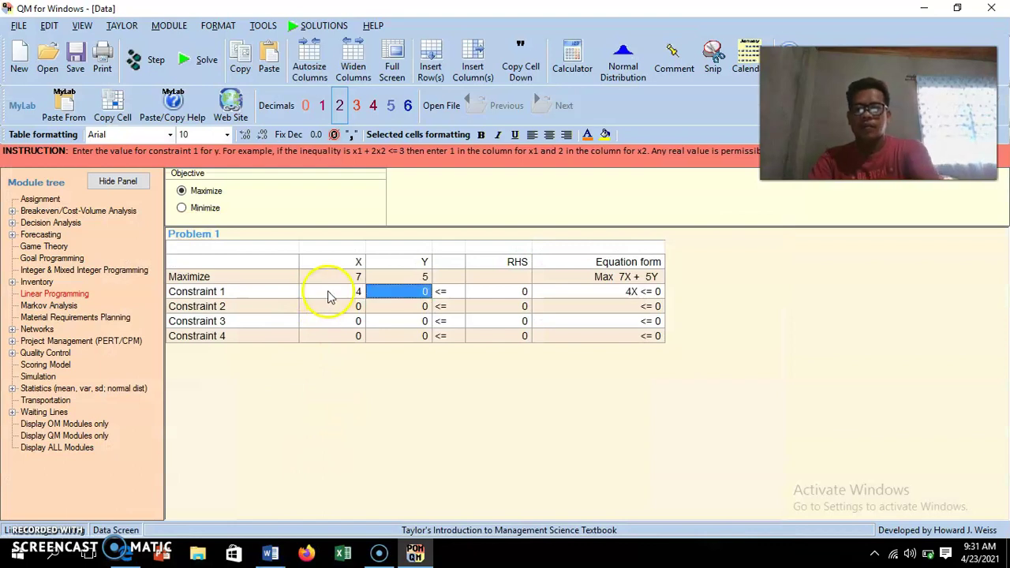
pyautogui.write('3')
pyautogui.press('Tab')
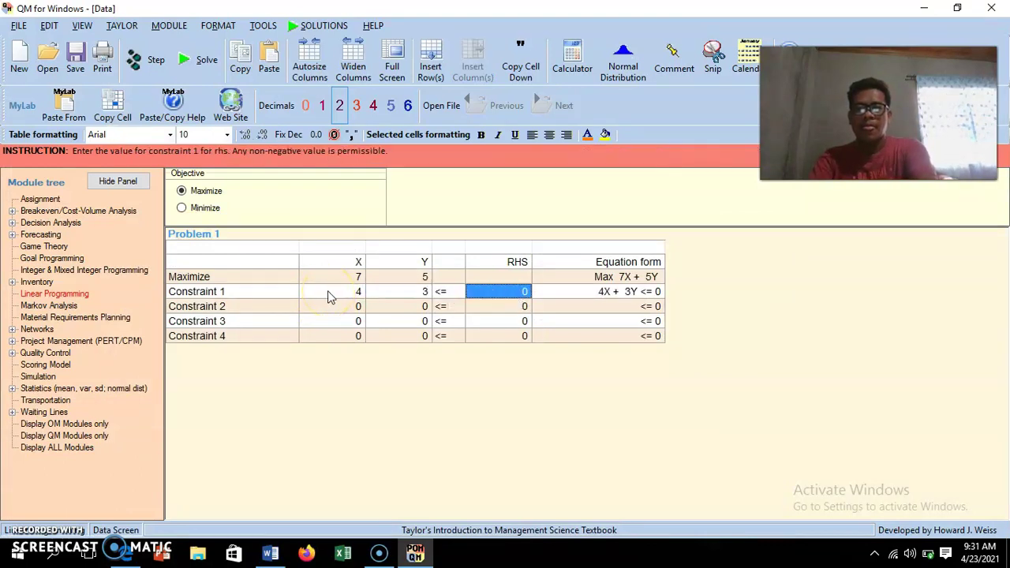
pyautogui.write('240')
pyautogui.press('Tab')
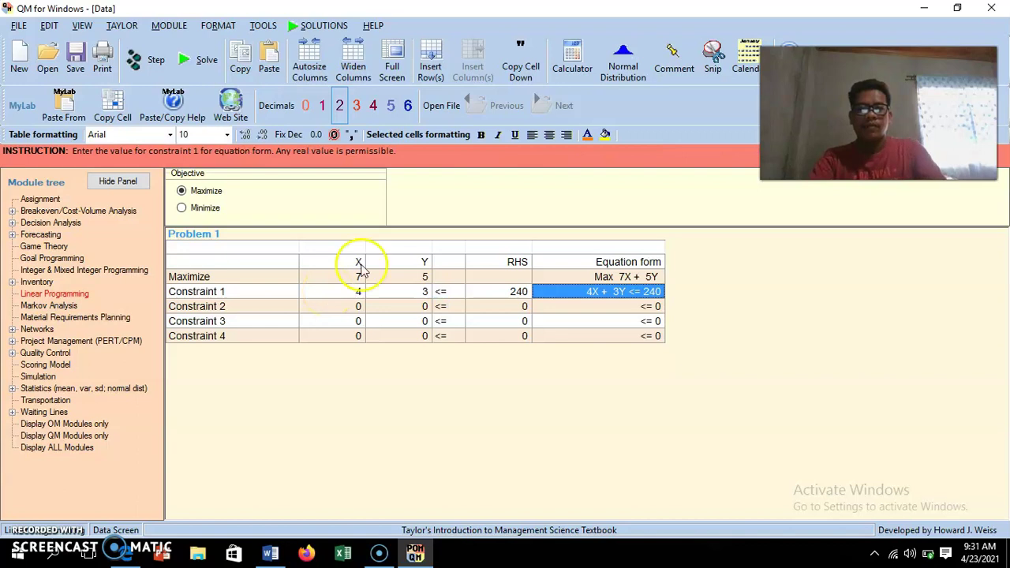
pyautogui.click(623, 306)
pyautogui.click(622, 292)
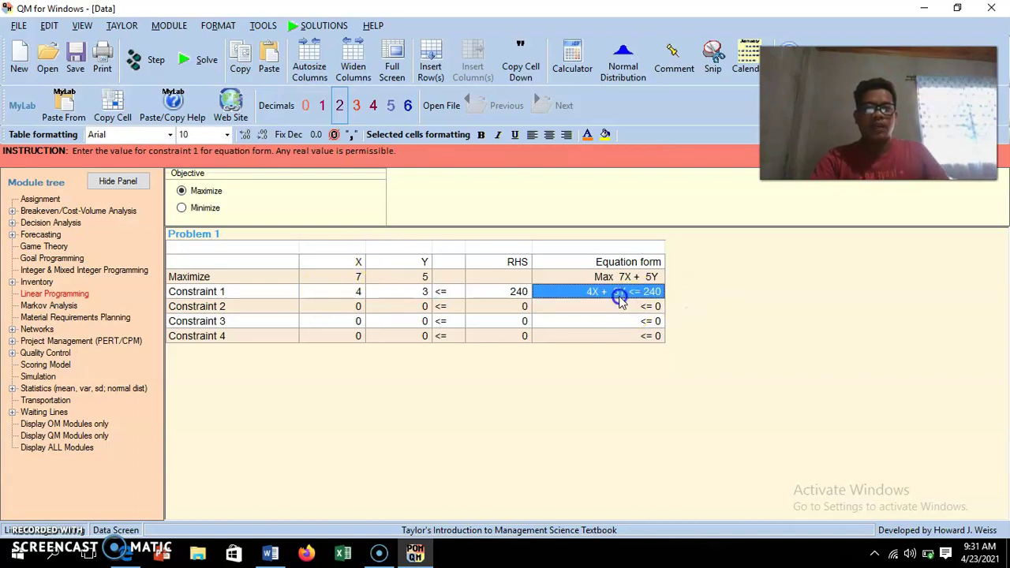
# Keep Constraint 1's sign as <= and bring up the Word problem document
pyautogui.click(442, 292)
pyautogui.click(518, 300)
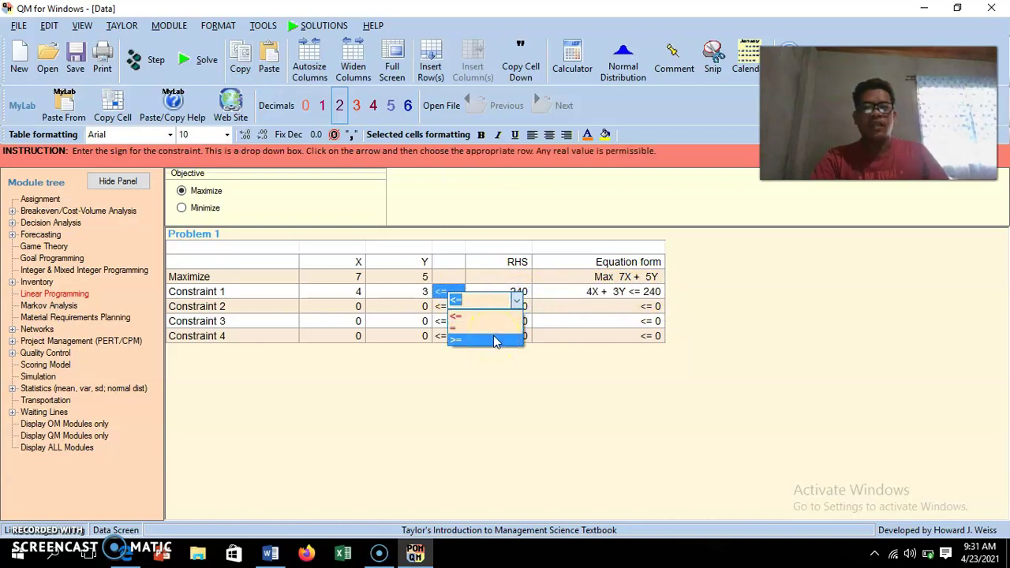
pyautogui.click(685, 295)
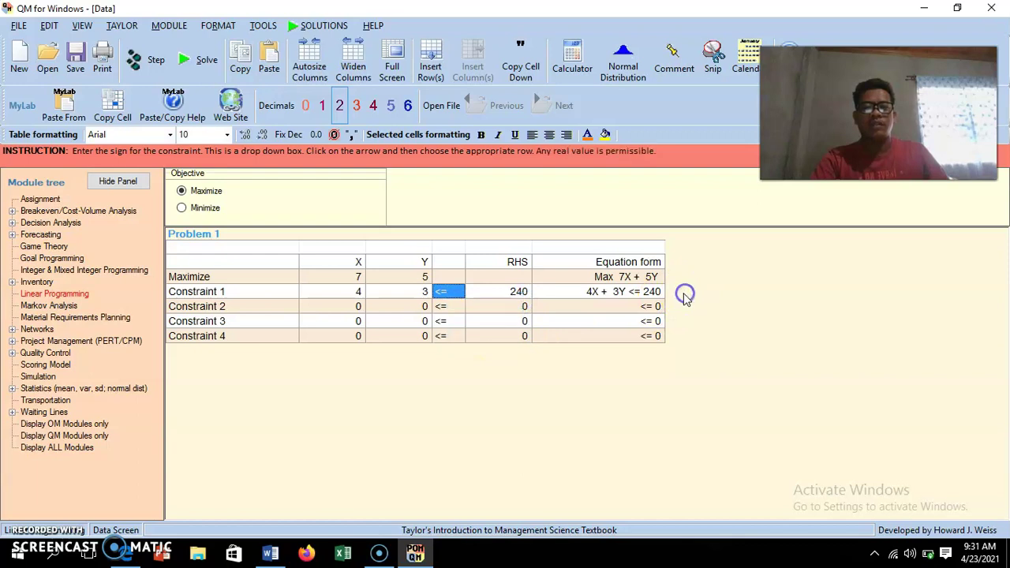
pyautogui.click(339, 313)
pyautogui.click(270, 552)
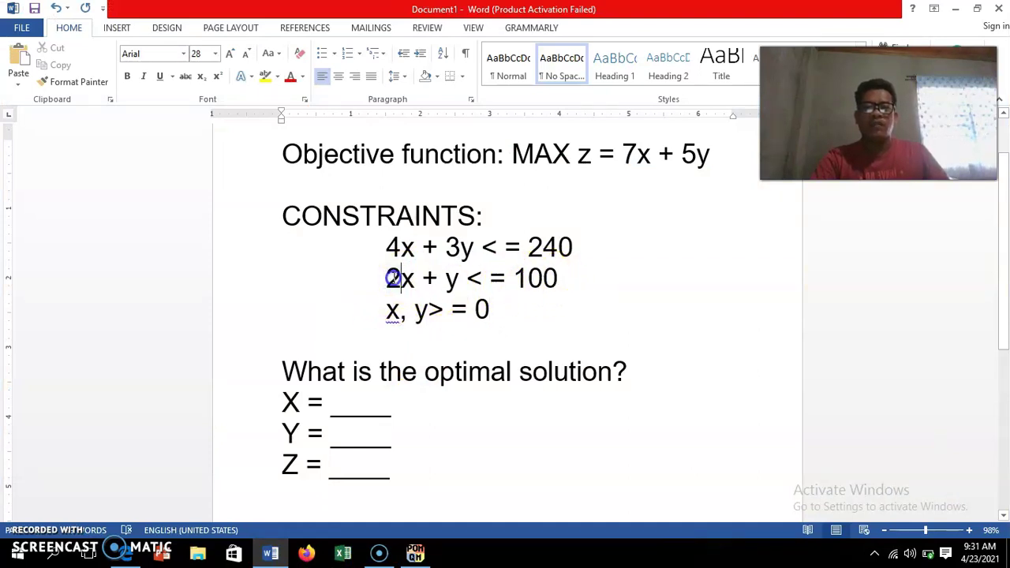
# Clear the selection in the Word document and minimize Word to reveal QM for Windows
pyautogui.click(448, 279)
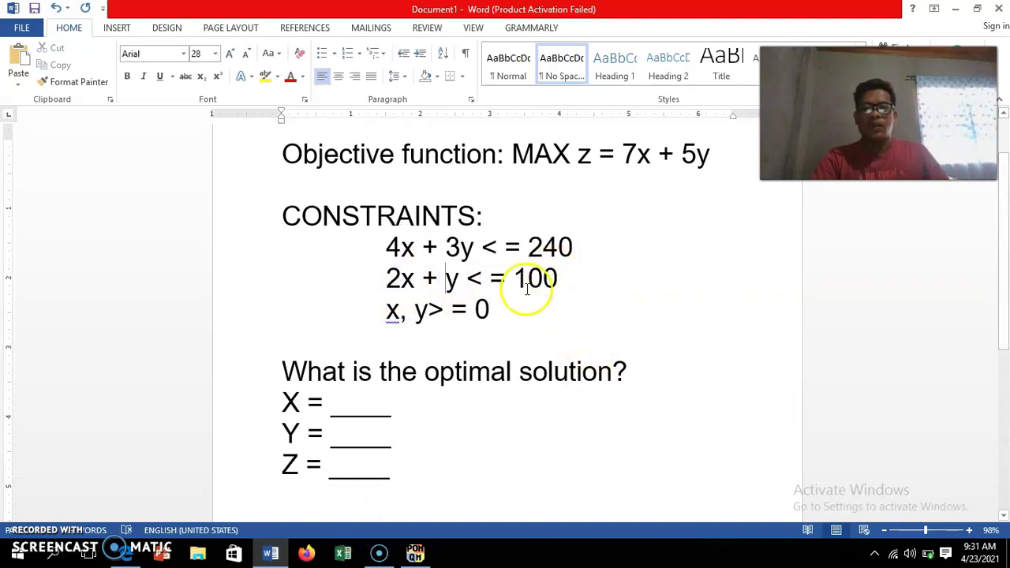
pyautogui.click(272, 555)
# Enter Constraint 2 as 2X + 1Y with right-hand side 100, then view the Word problem
pyautogui.write('2')
pyautogui.press('Tab')
pyautogui.write('1')
pyautogui.press('Tab')
pyautogui.press('Tab')
pyautogui.write('100')
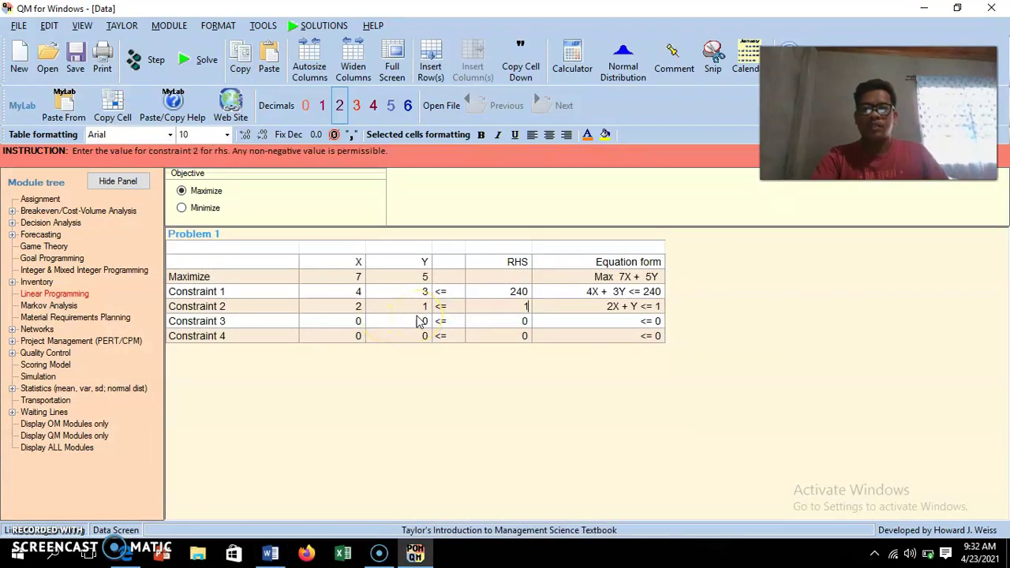
pyautogui.press('Tab')
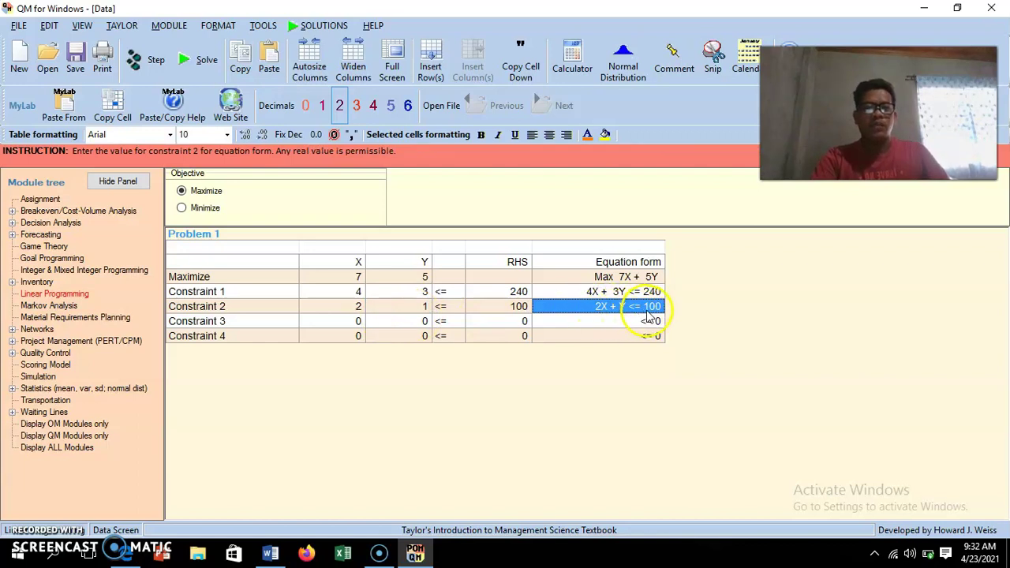
pyautogui.click(273, 554)
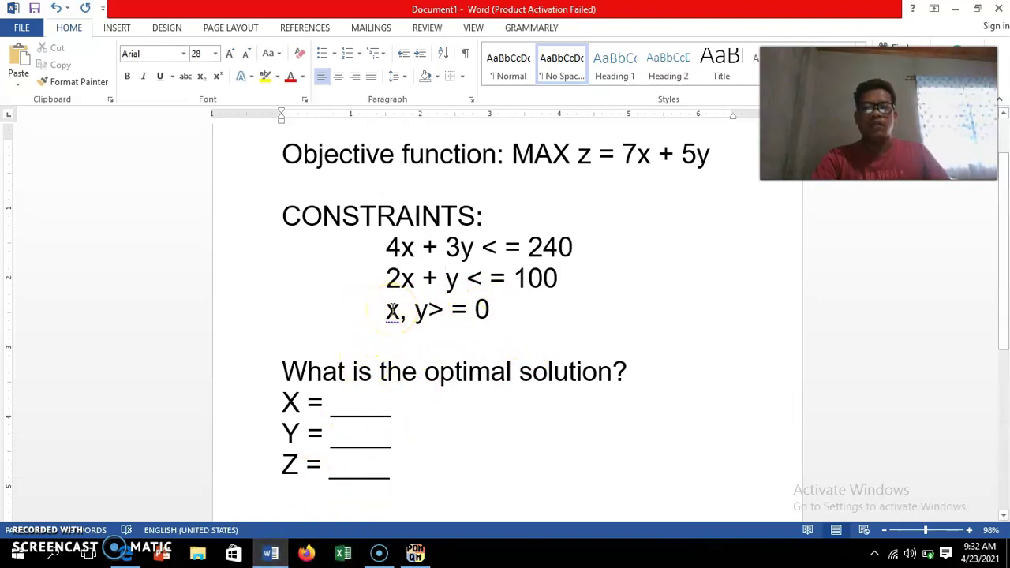
# Set Constraint 3 to X >= 0 with X coefficient 1 and the >= sign
pyautogui.click(282, 558)
pyautogui.click(331, 324)
pyautogui.write('1')
pyautogui.press('Tab')
pyautogui.press('Tab')
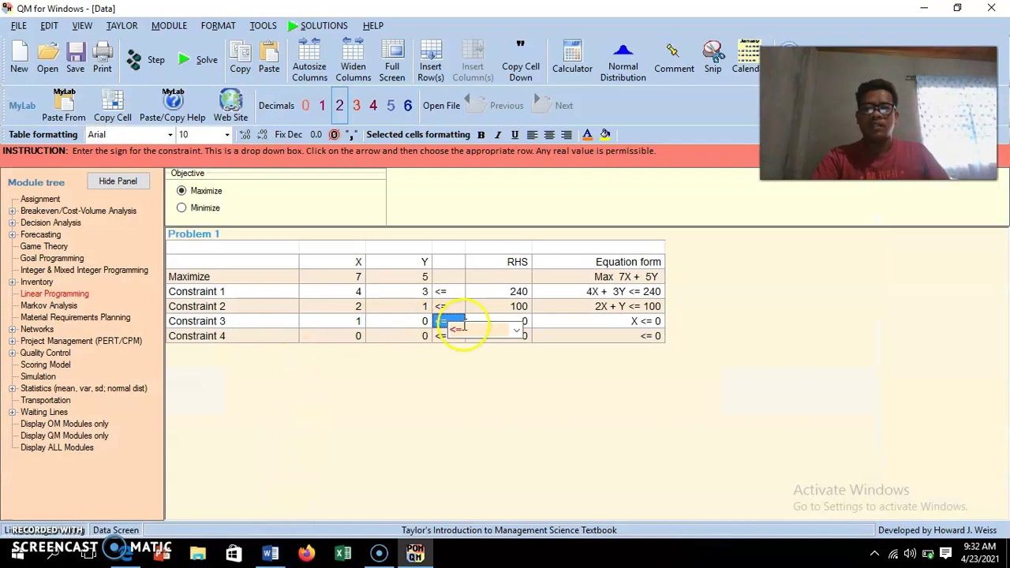
pyautogui.click(517, 330)
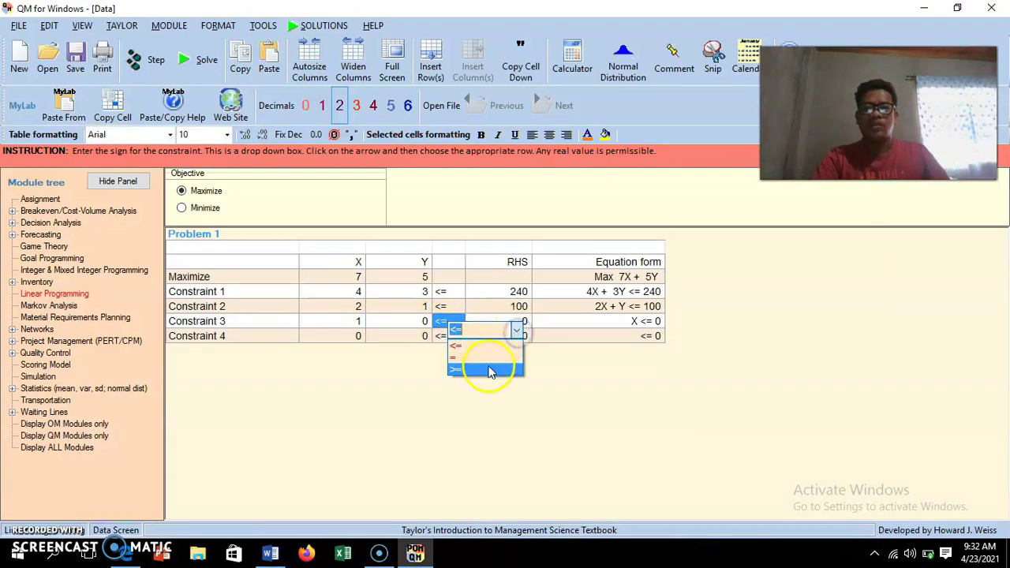
pyautogui.click(485, 368)
pyautogui.press('Tab')
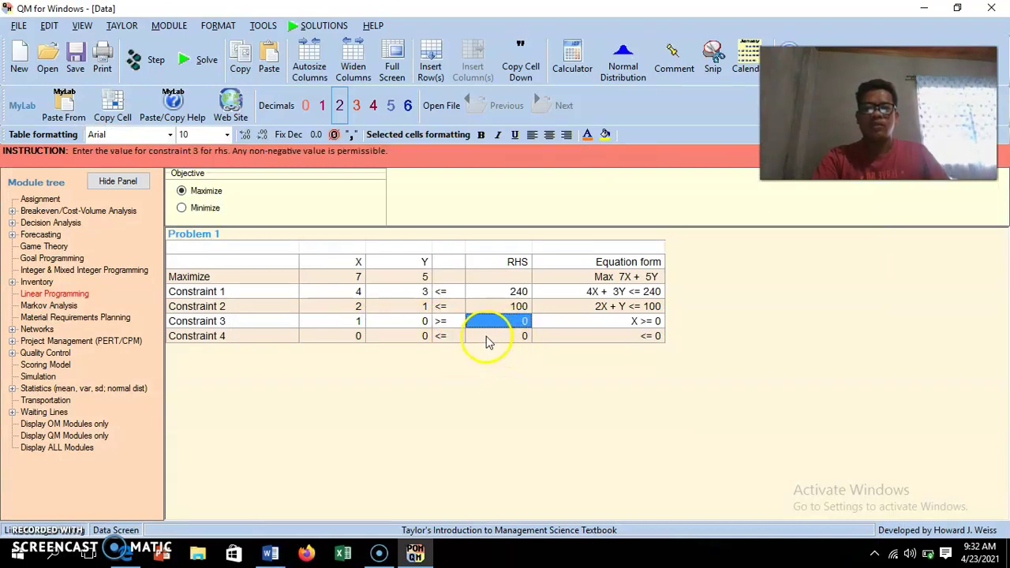
pyautogui.click(651, 325)
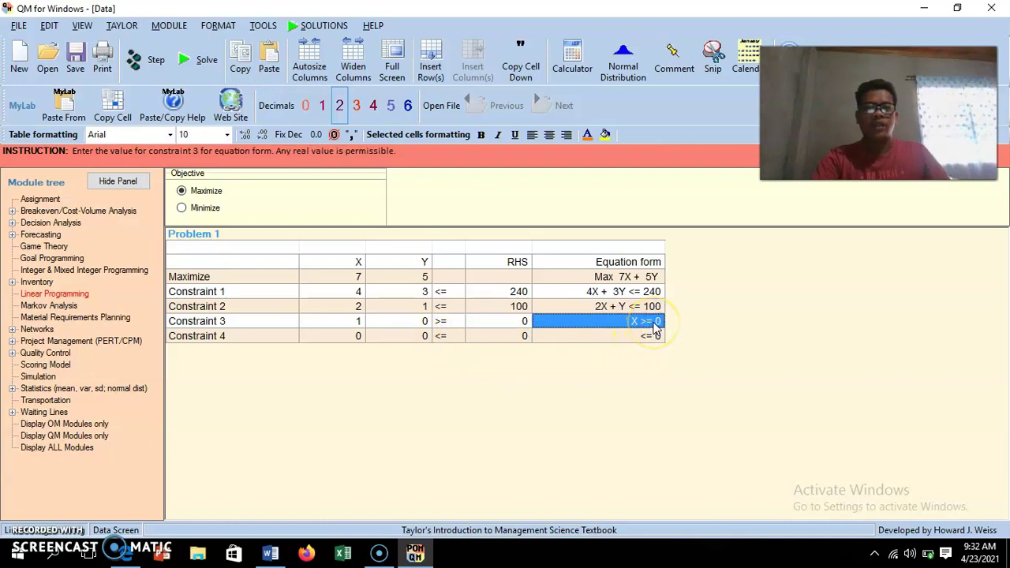
# Set Constraint 4 to Y >= 0, then check the objective and Constraint 1 equation forms
pyautogui.click(421, 339)
pyautogui.write('1')
pyautogui.press('Return')
pyautogui.click(512, 347)
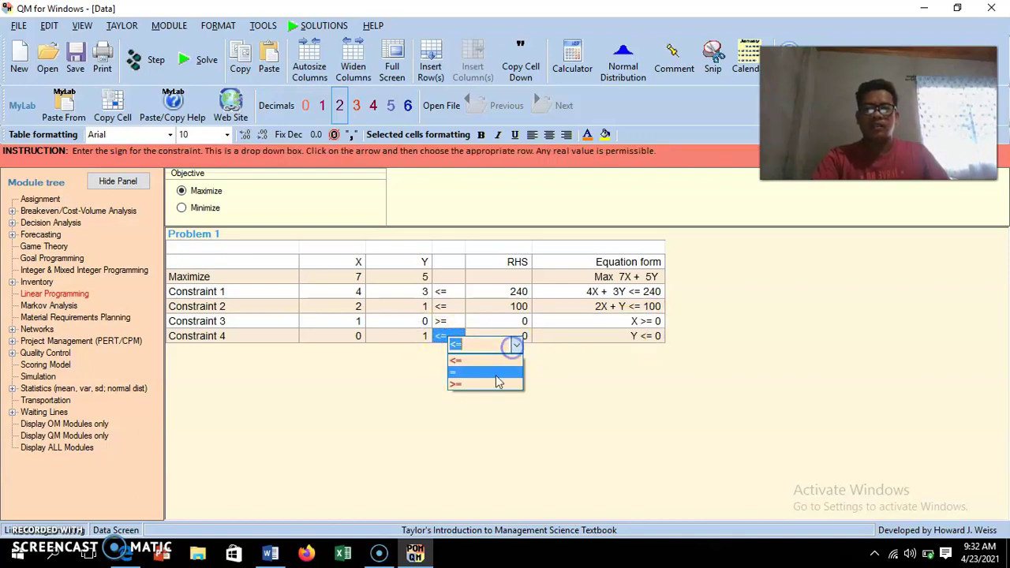
pyautogui.click(491, 383)
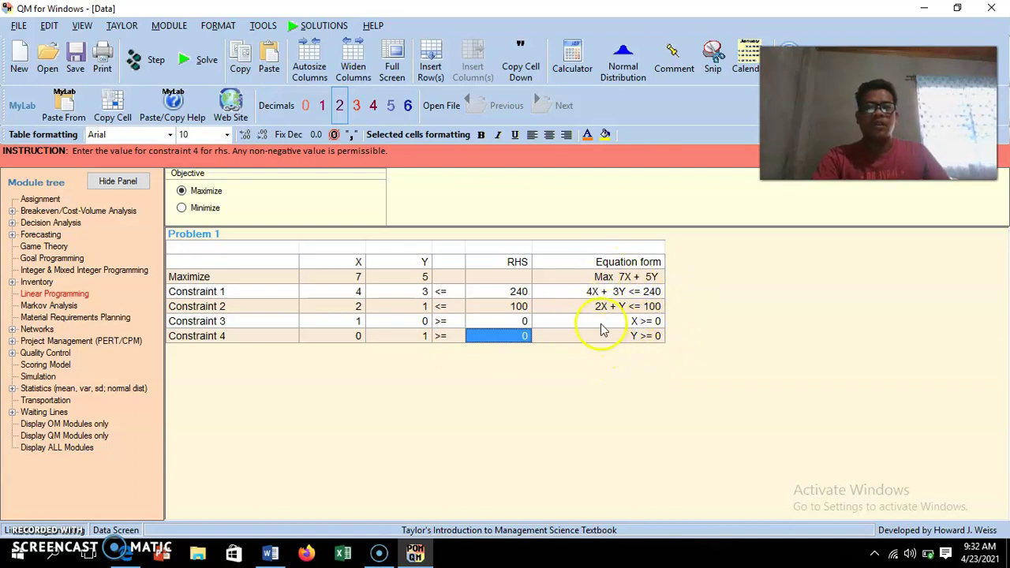
pyautogui.click(625, 277)
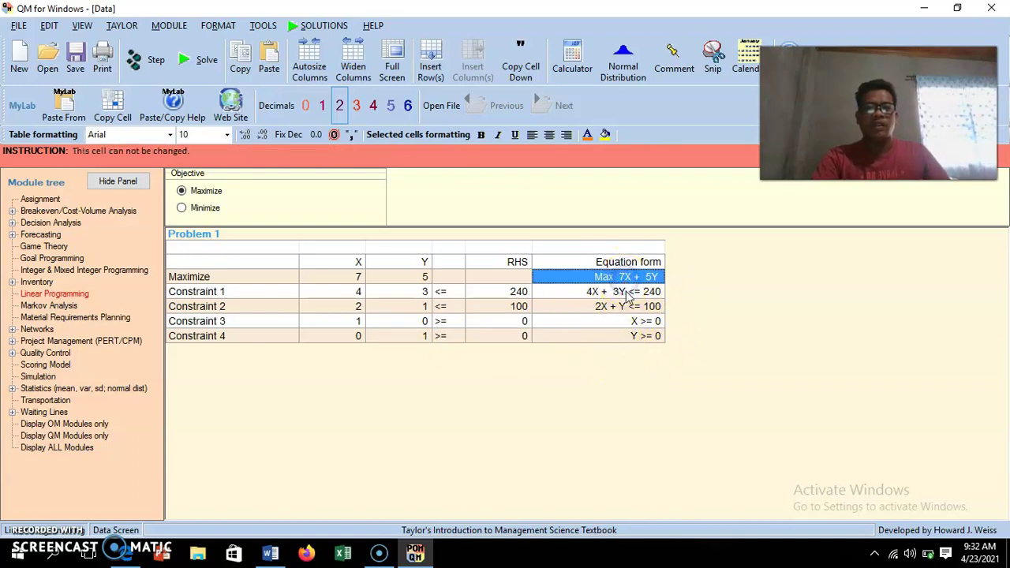
pyautogui.click(627, 295)
# Compare the Word problem's constraints against the QM data table, switching between them twice
pyautogui.click(269, 552)
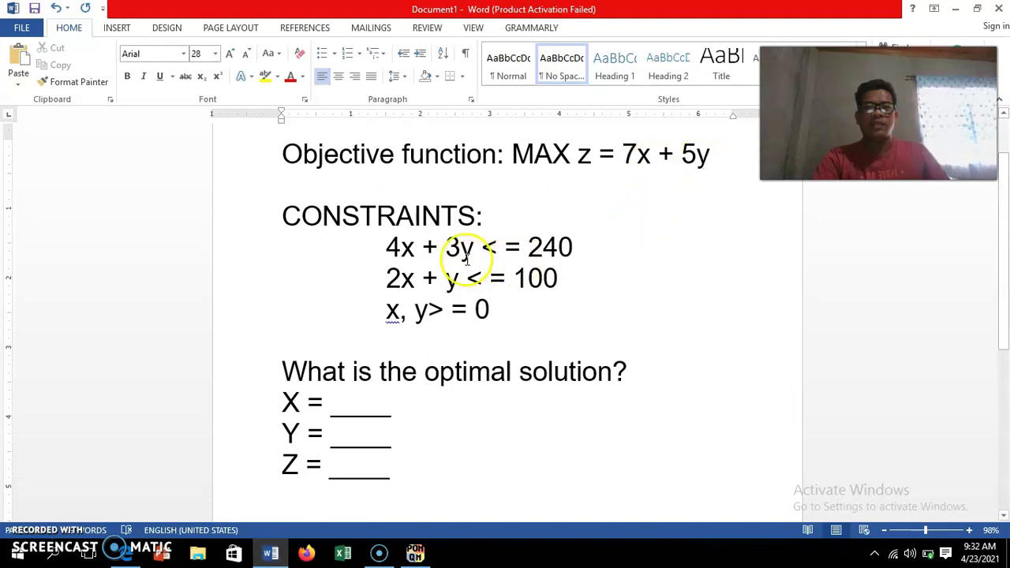
pyautogui.click(272, 552)
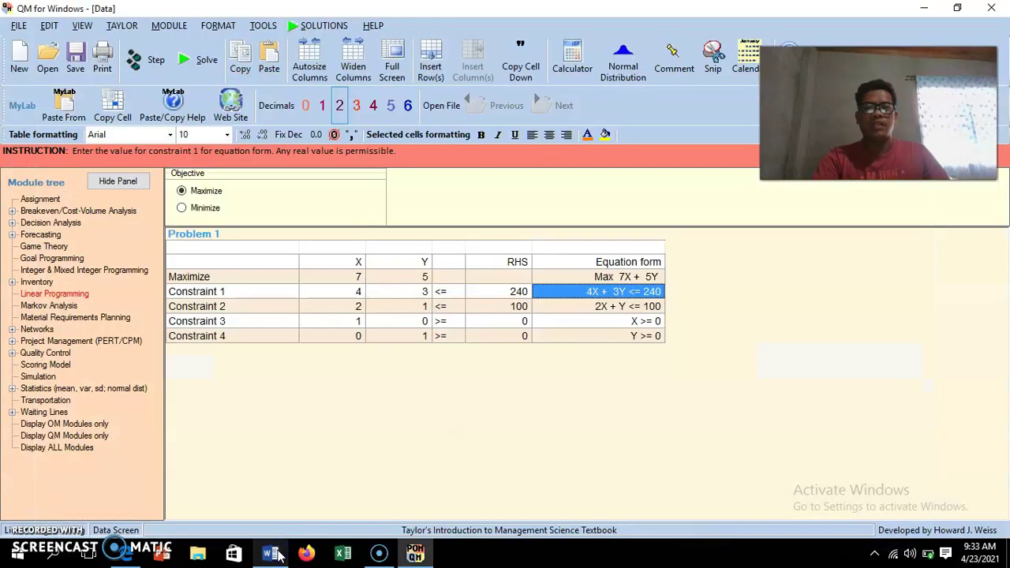
pyautogui.click(278, 556)
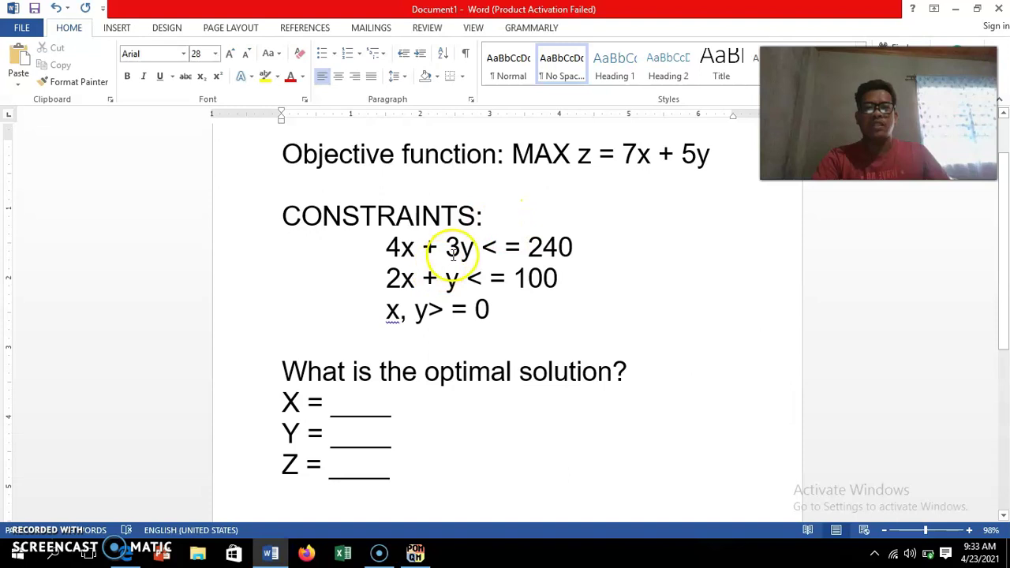
pyautogui.click(278, 556)
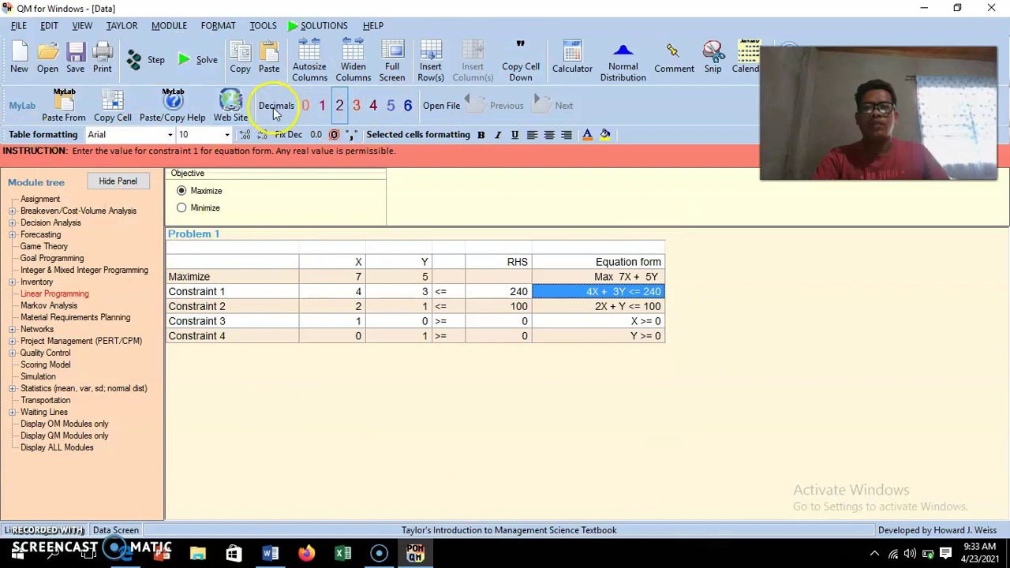
# Solve the max 7x + 5y model and display its feasible-region graph
pyautogui.click(195, 63)
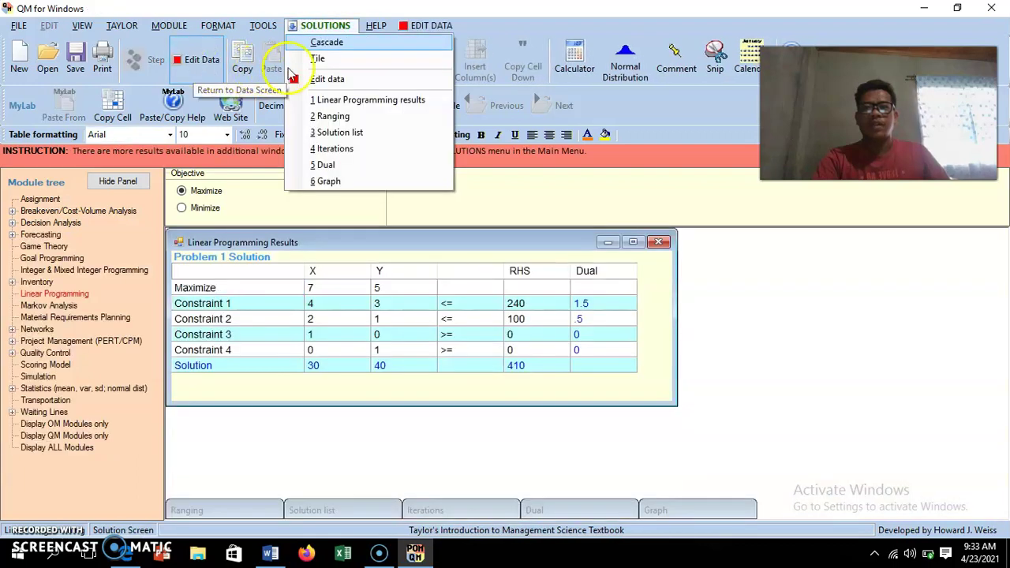
pyautogui.click(362, 184)
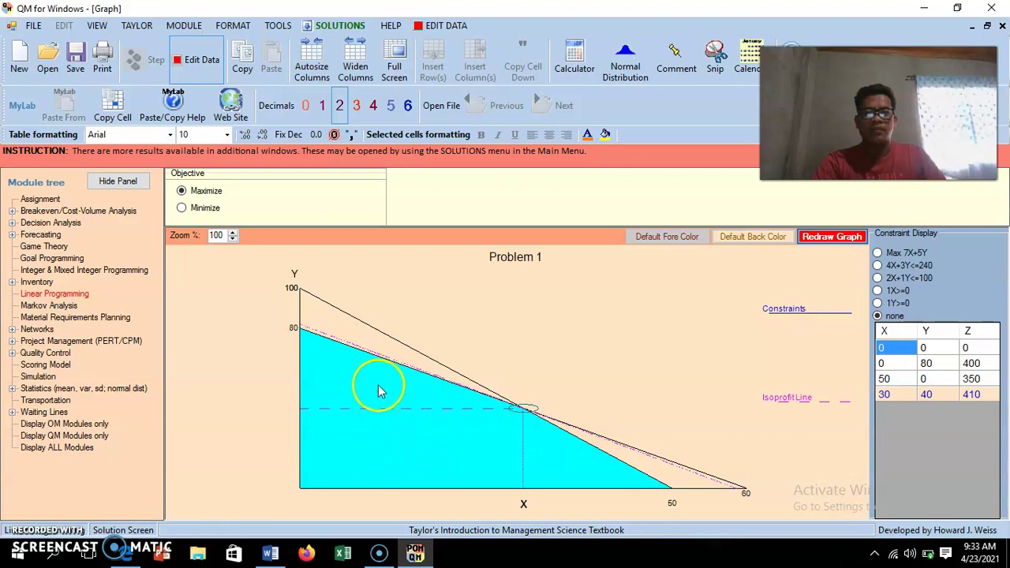
# Point out the corner-point X values 0, 50 and 30, and Y = 40 at the optimum
pyautogui.click(901, 364)
pyautogui.click(899, 379)
pyautogui.click(895, 395)
pyautogui.click(937, 396)
pyautogui.click(907, 388)
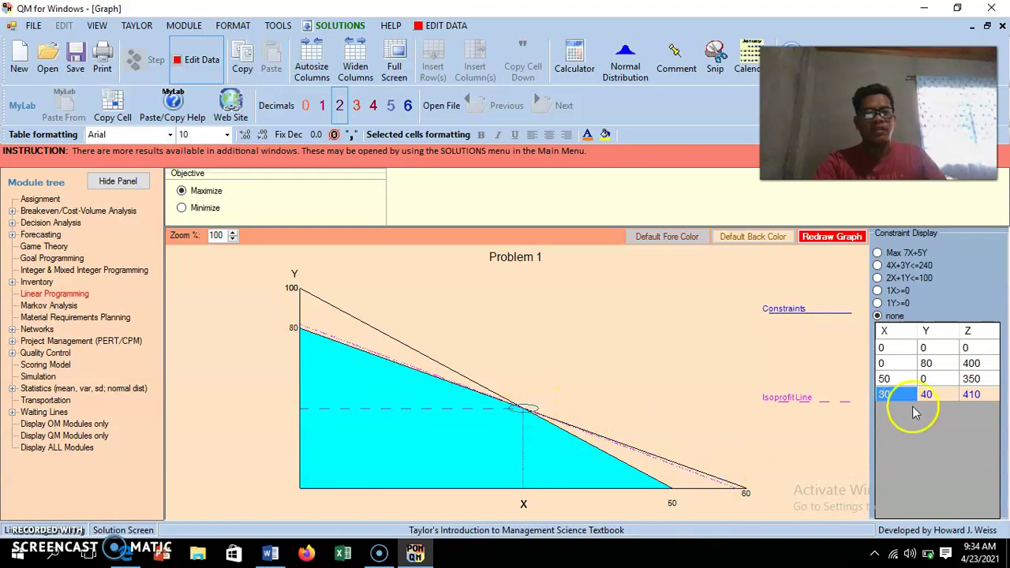
# Show Z = 0 at the origin and Z = 400 at corner (0, 80)
pyautogui.click(893, 349)
pyautogui.click(930, 350)
pyautogui.click(967, 350)
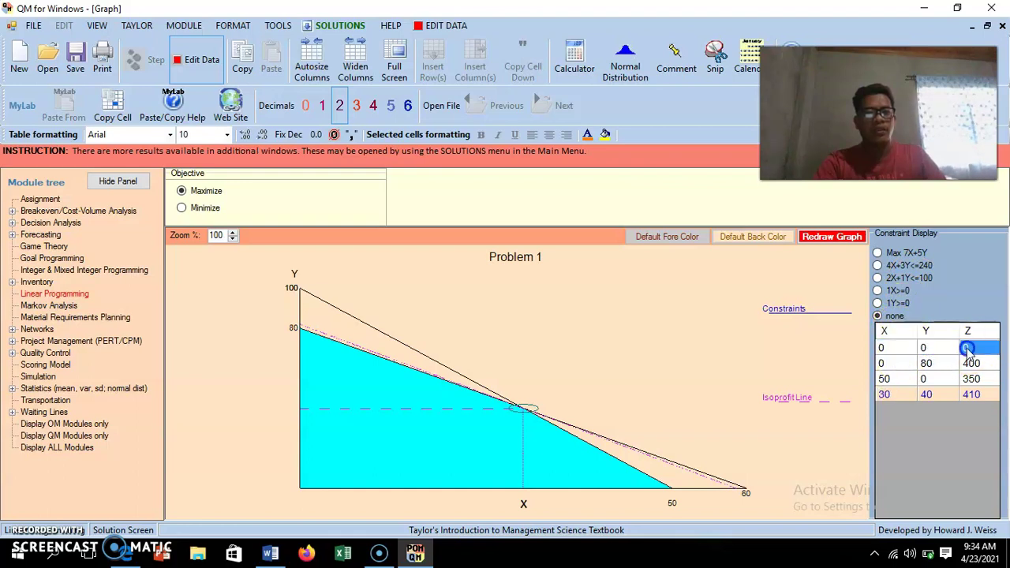
pyautogui.click(900, 366)
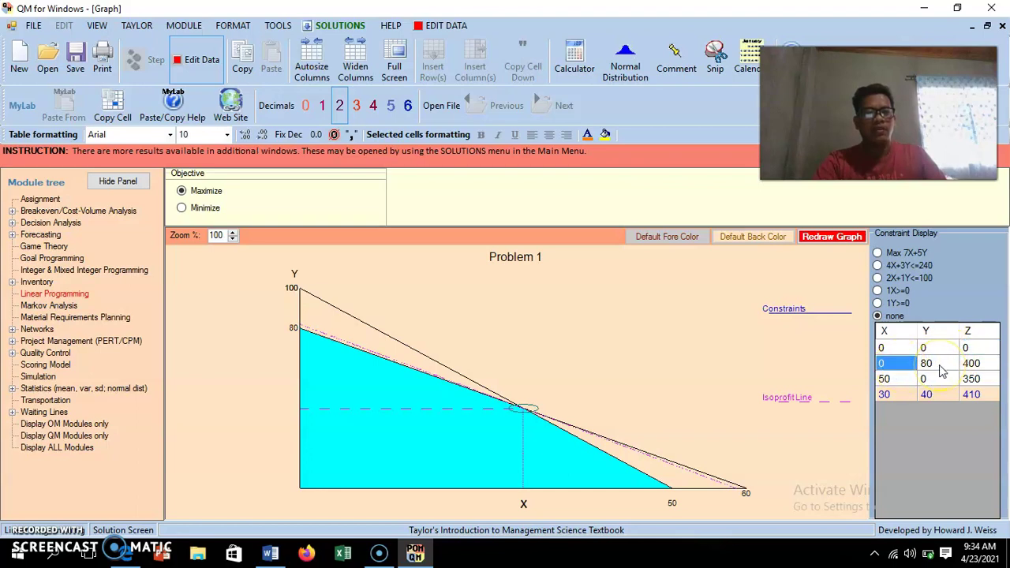
pyautogui.click(936, 365)
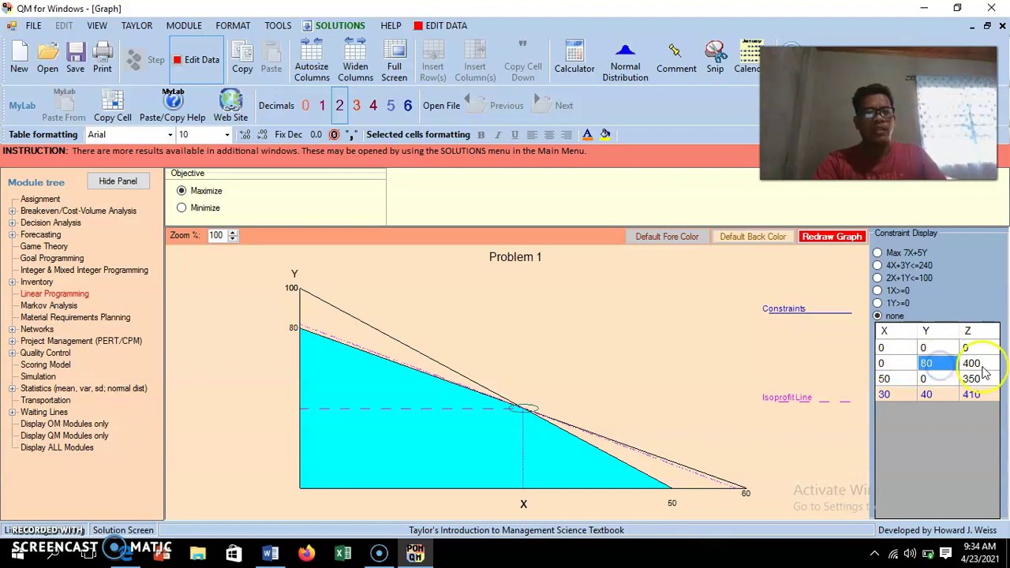
pyautogui.click(972, 366)
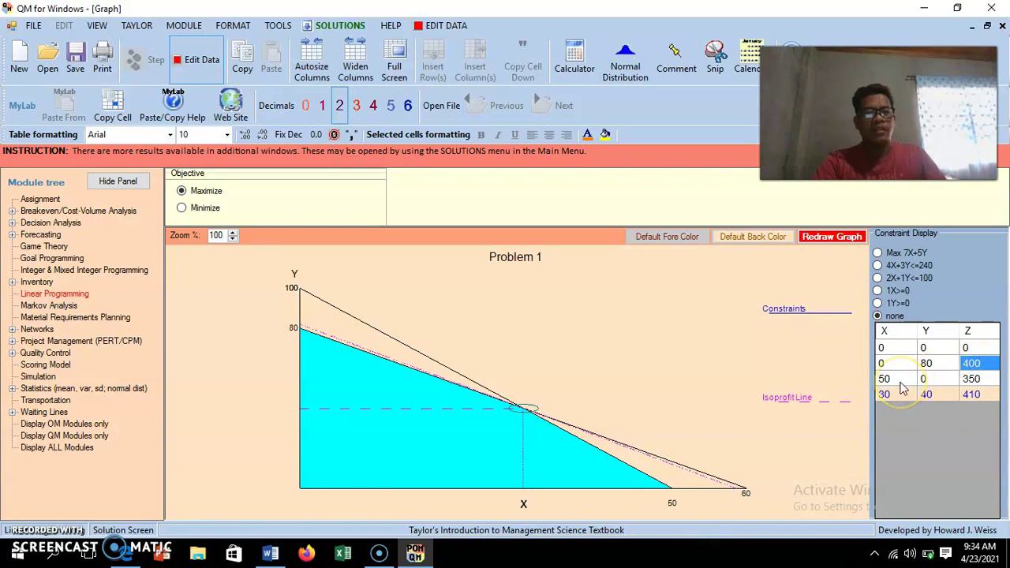
# Show Z = 350 at corner (50, 0) and the maximum Z = 410 at (30, 40)
pyautogui.click(900, 381)
pyautogui.click(929, 381)
pyautogui.click(981, 381)
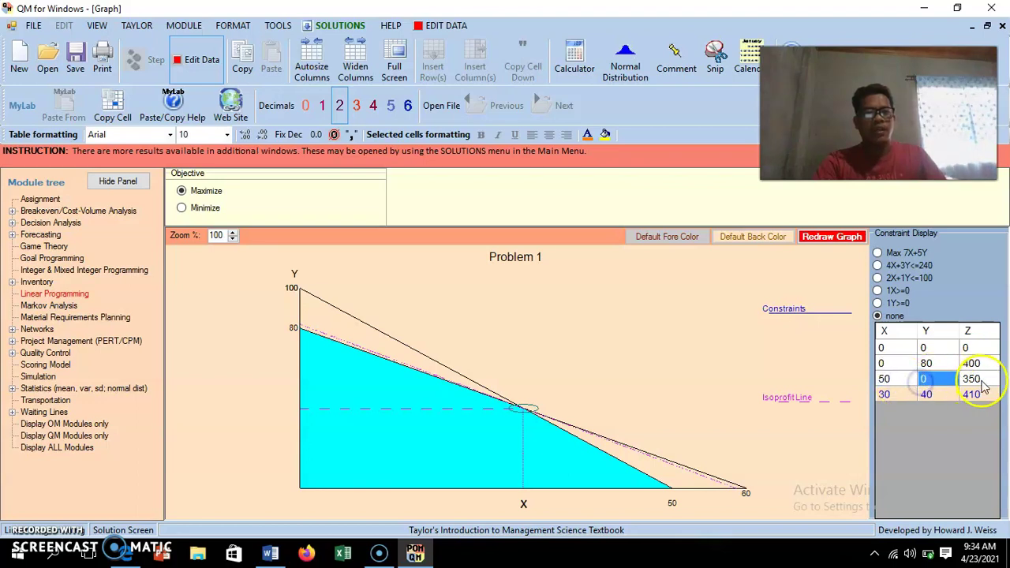
pyautogui.click(903, 398)
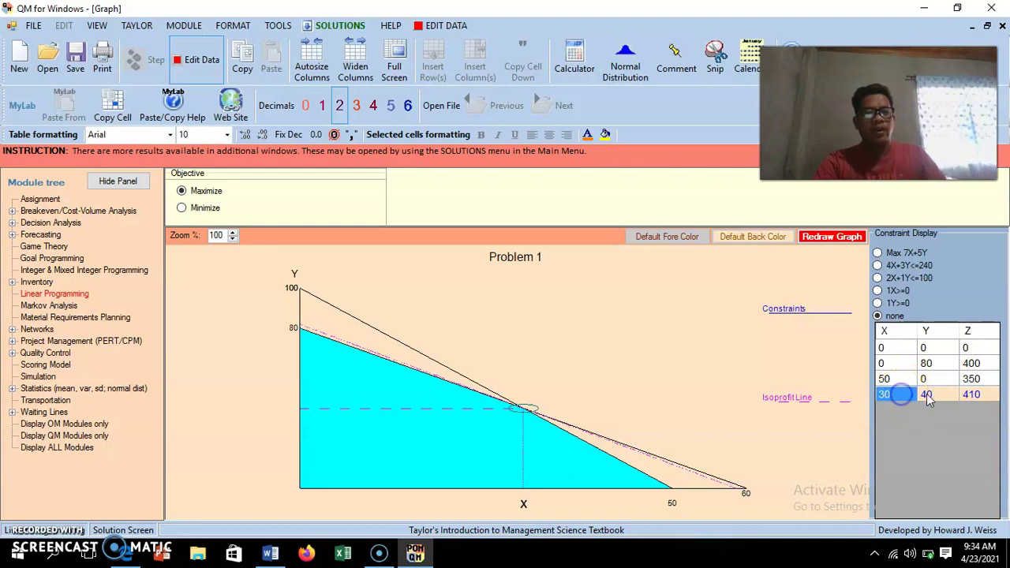
pyautogui.click(957, 397)
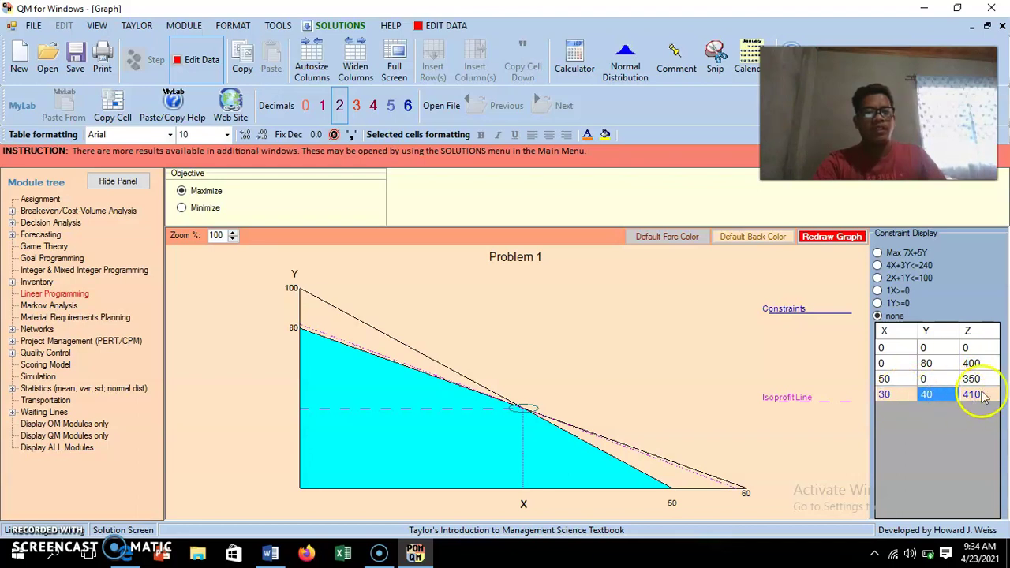
pyautogui.click(982, 396)
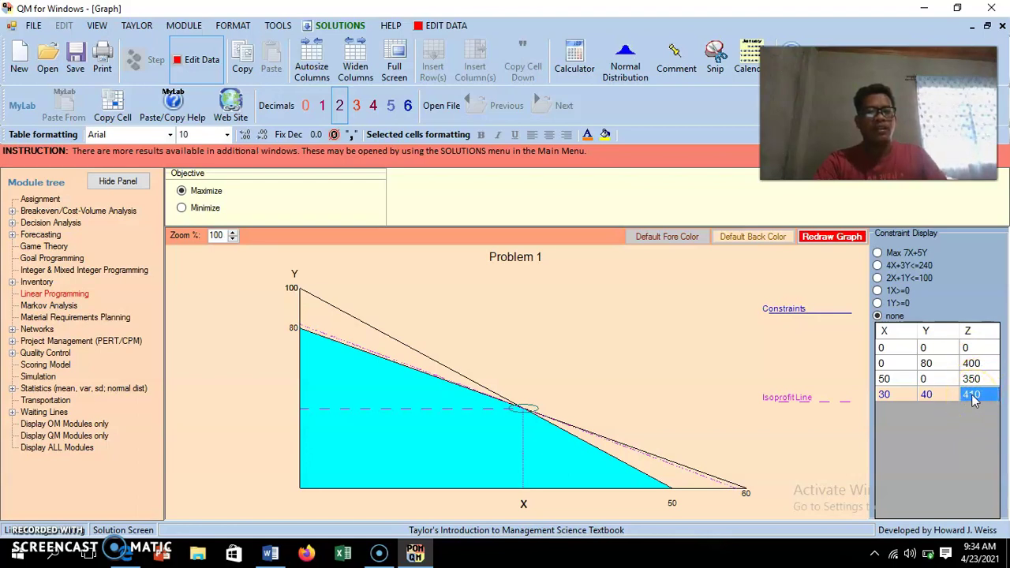
# Highlight the optimum X = 30, Y = 40, Z = 410, then return to the Word problem
pyautogui.click(895, 396)
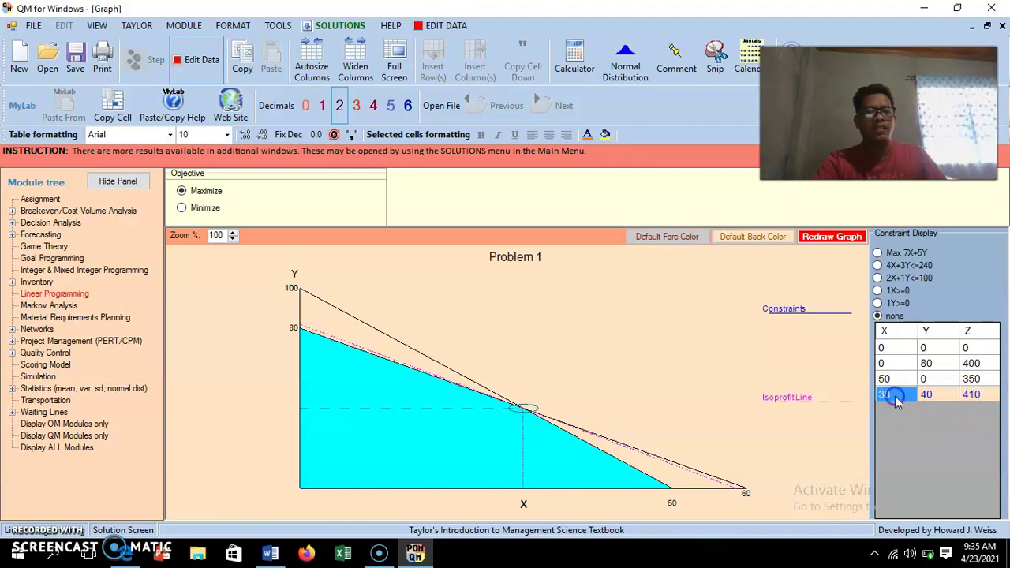
pyautogui.click(943, 399)
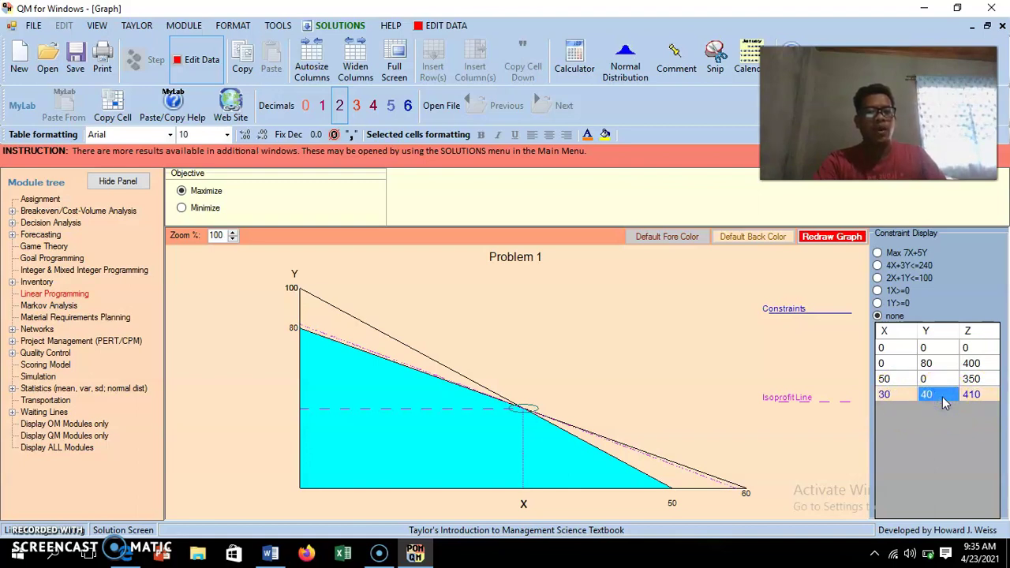
pyautogui.click(972, 397)
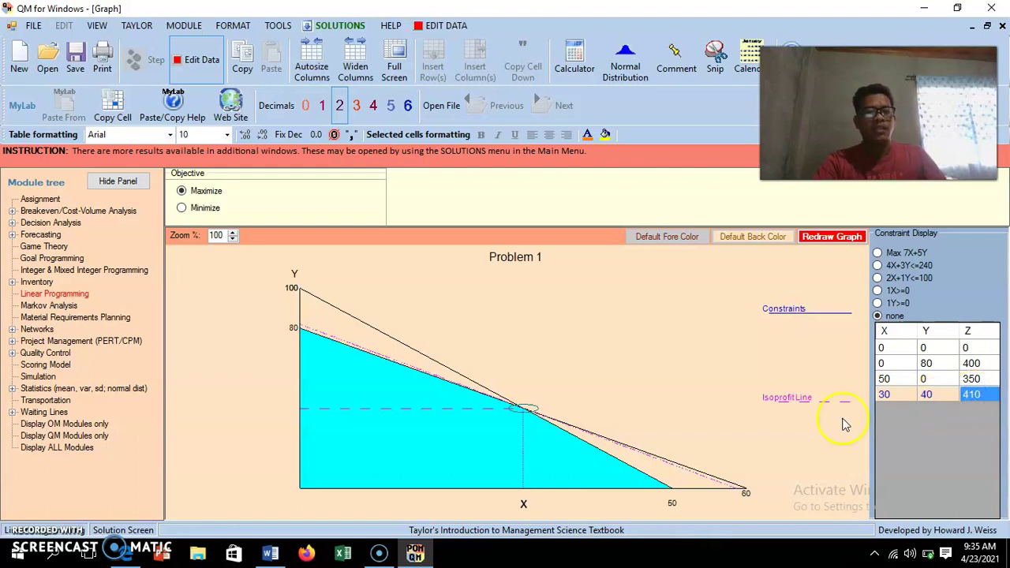
pyautogui.click(277, 552)
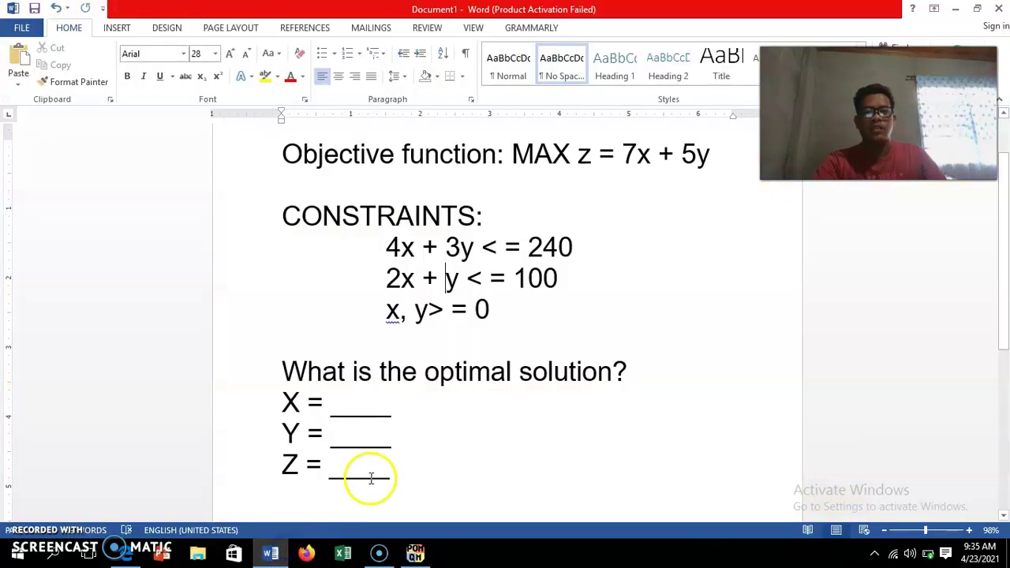